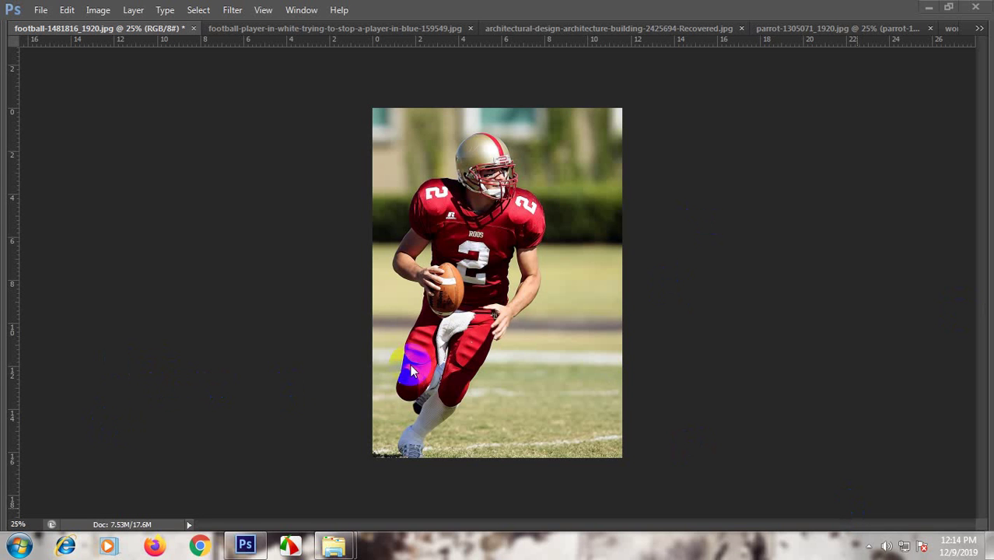
Show the panels and reveal the watercolor layers of the football and tackle photos.
{"action": "key", "text": "Tab"}
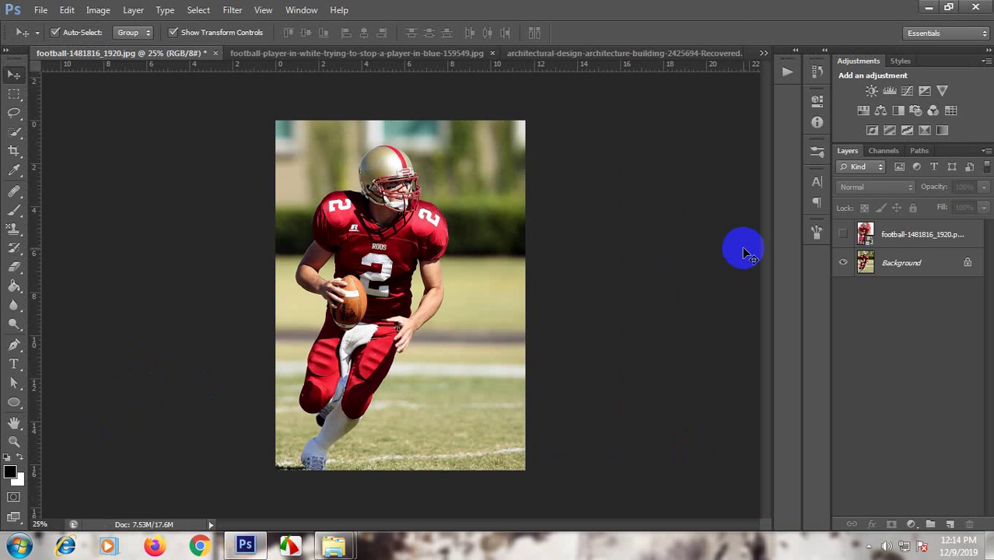
{"action": "left_click", "coordinate": [843, 233]}
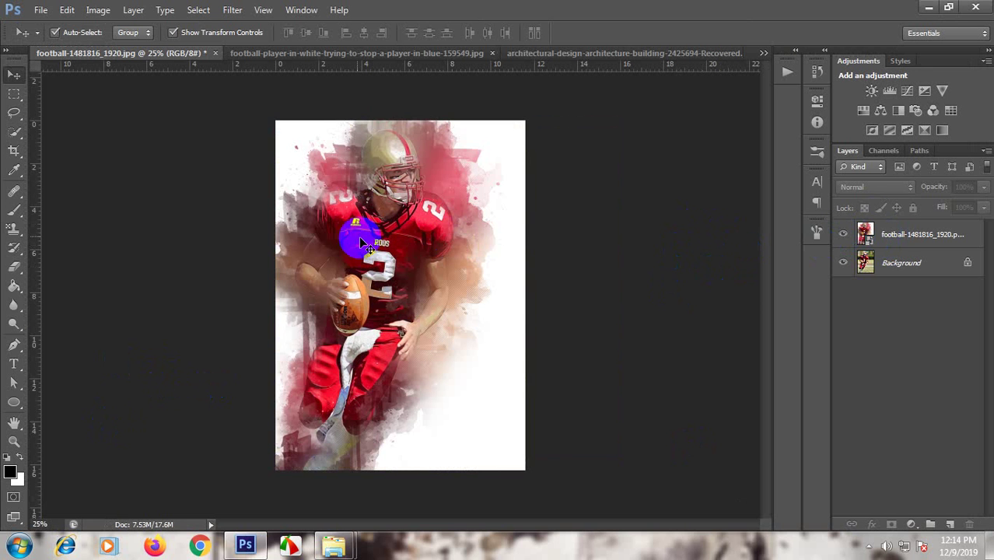
{"action": "left_click", "coordinate": [303, 48]}
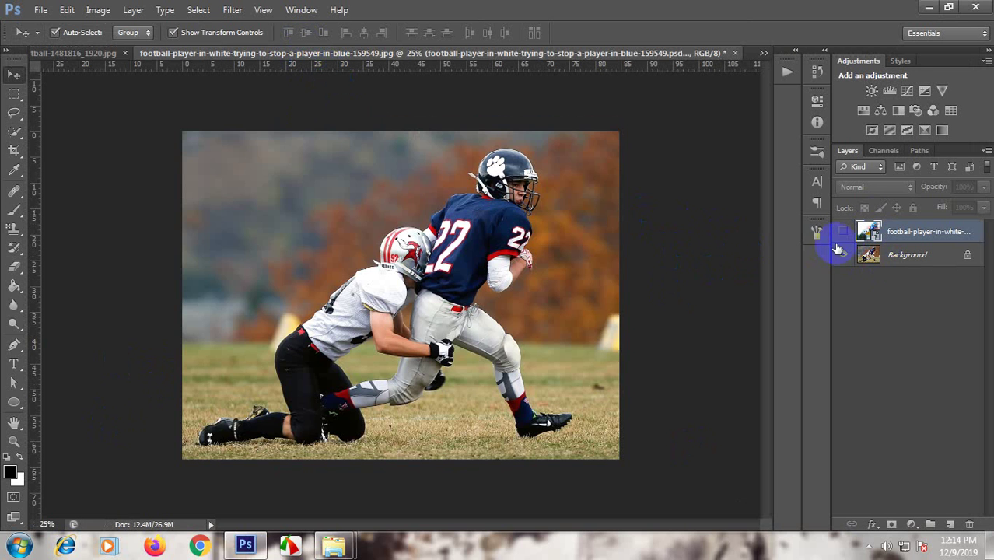
{"action": "left_click", "coordinate": [843, 231]}
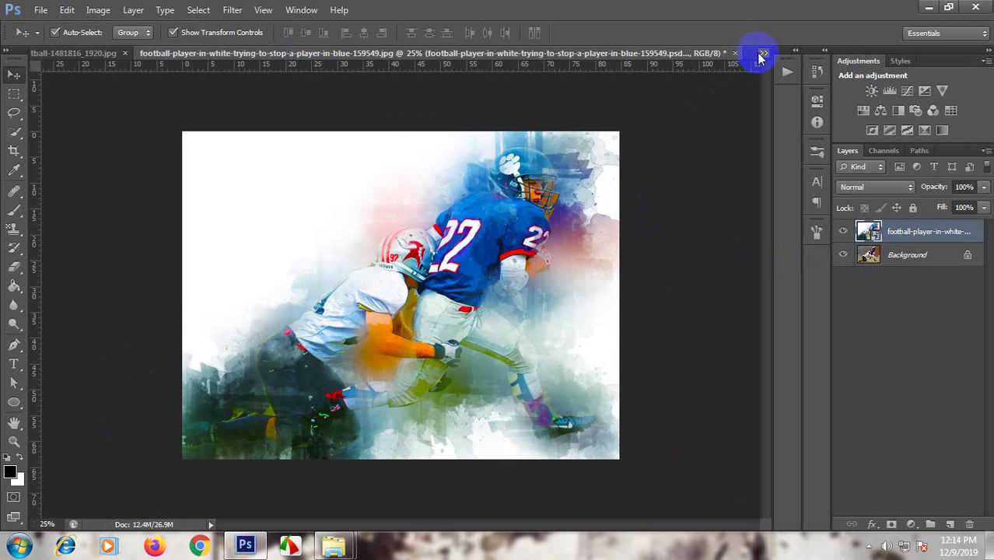
Reveal the watercolor versions of the architecture and parrot documents.
{"action": "left_click", "coordinate": [761, 57]}
{"action": "left_click", "coordinate": [669, 43]}
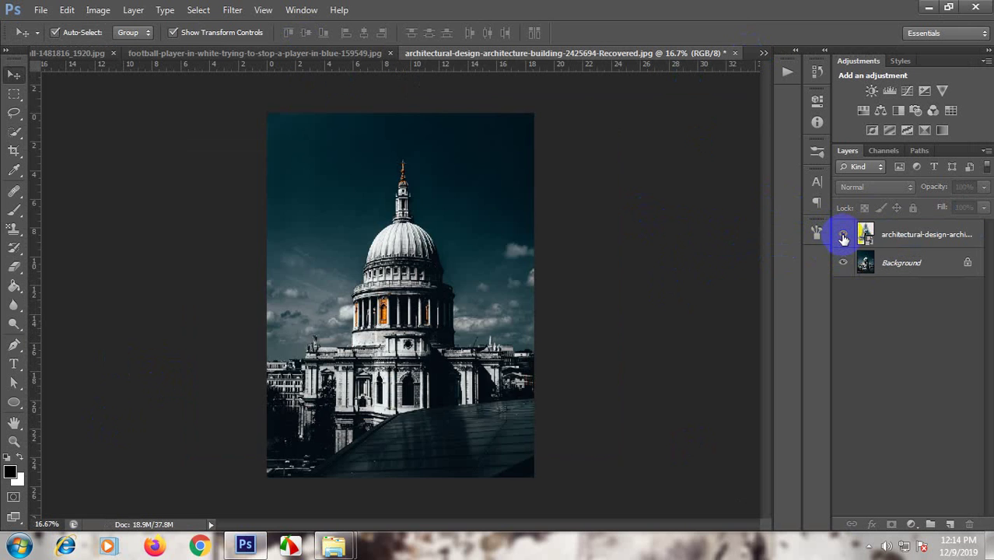
{"action": "left_click", "coordinate": [843, 235]}
{"action": "left_click", "coordinate": [763, 52]}
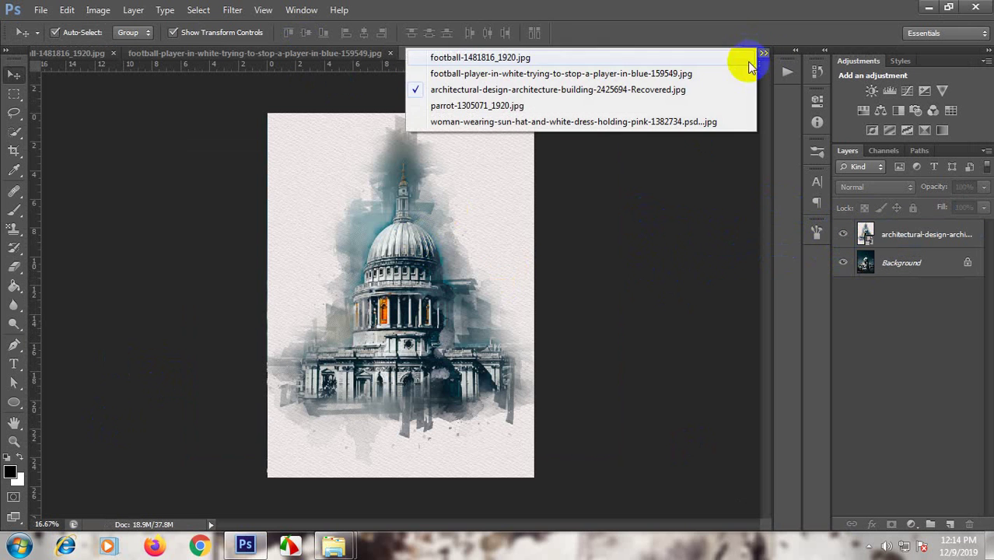
{"action": "left_click", "coordinate": [627, 105]}
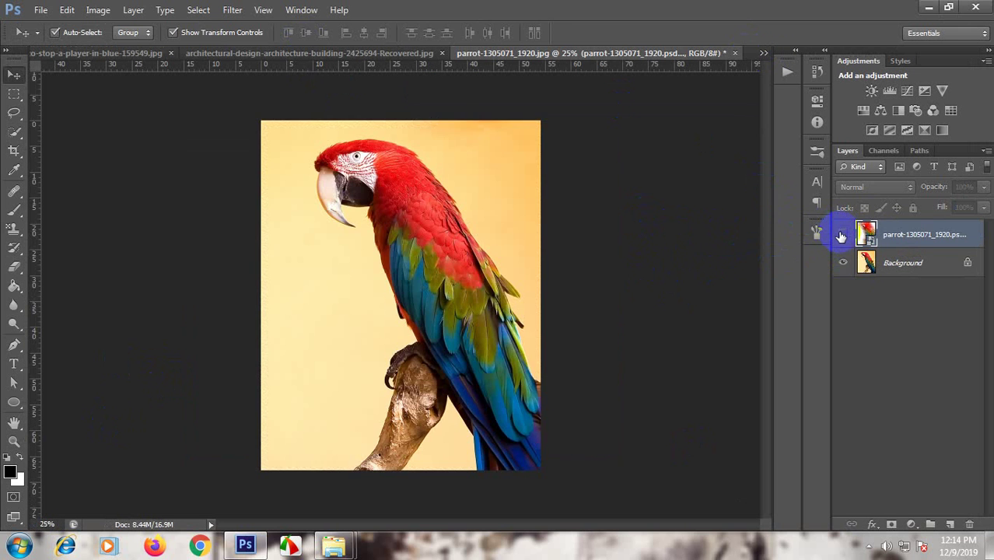
{"action": "left_click", "coordinate": [843, 235]}
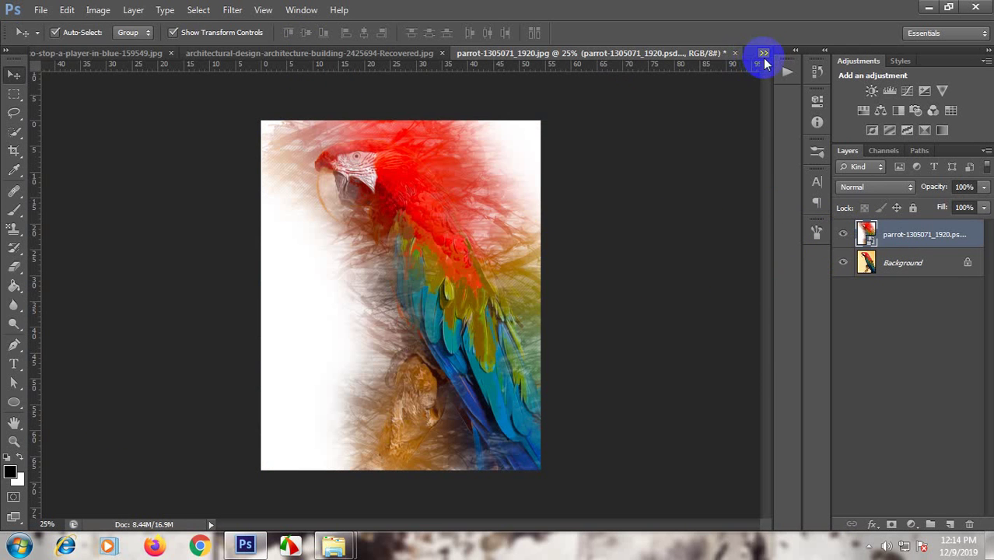
Reveal the sun-hat woman's watercolor, close that document unsaved, and begin closing the parrot.
{"action": "left_click", "coordinate": [764, 55]}
{"action": "left_click", "coordinate": [677, 122]}
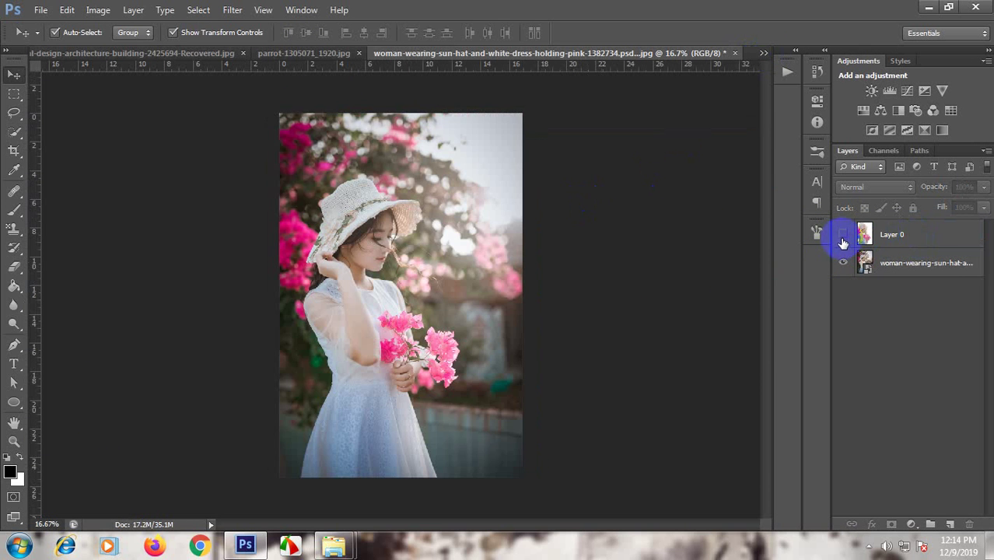
{"action": "left_click", "coordinate": [842, 235]}
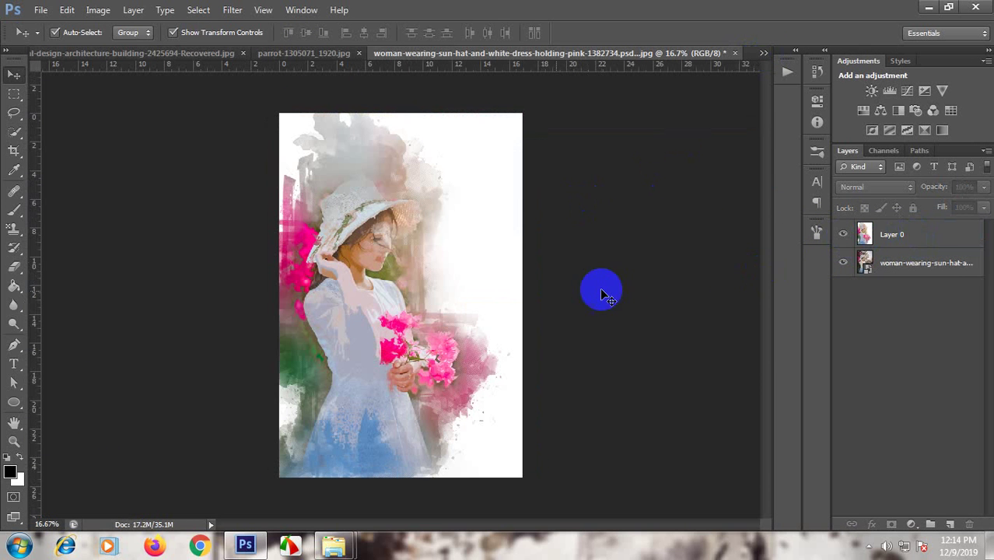
{"action": "left_click", "coordinate": [736, 53]}
{"action": "left_click", "coordinate": [469, 215]}
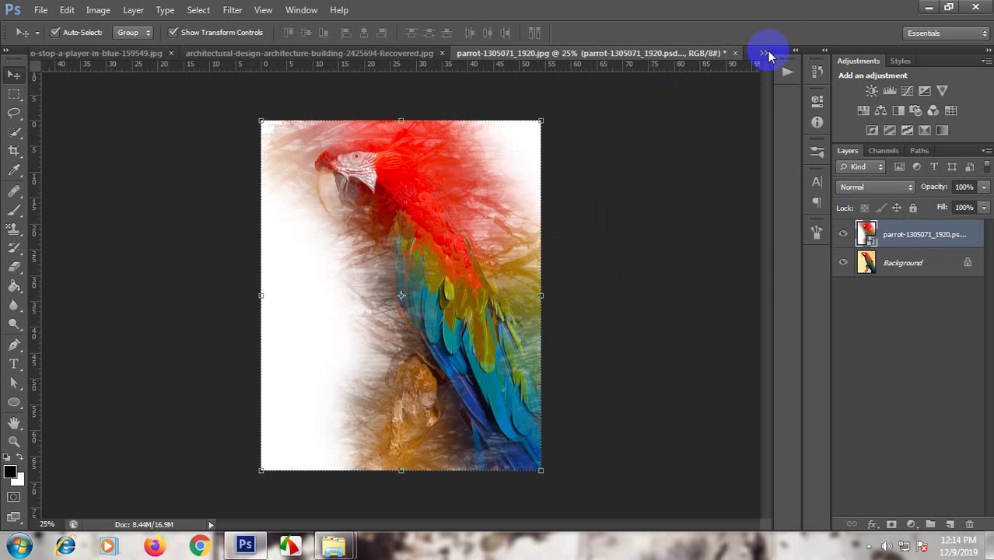
{"action": "left_click", "coordinate": [843, 234]}
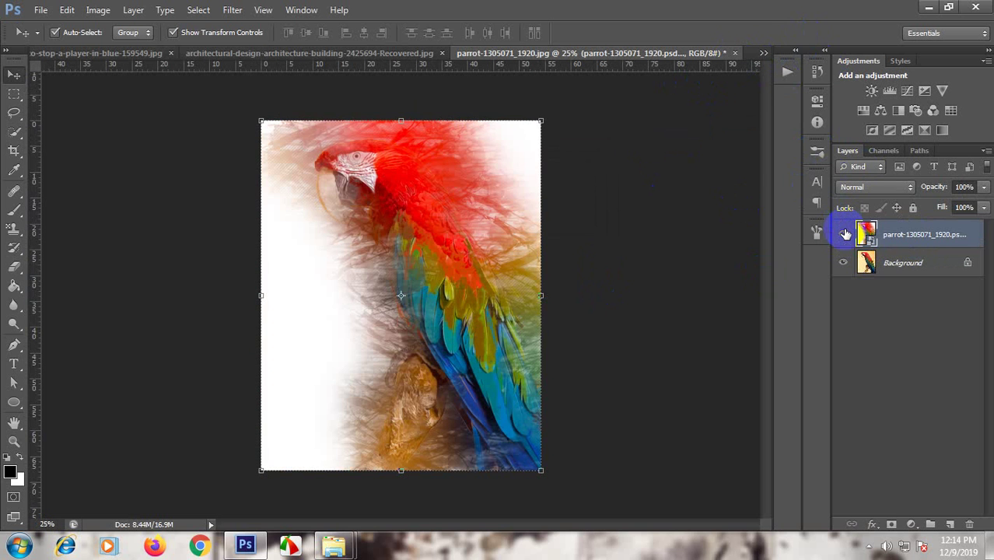
{"action": "left_click", "coordinate": [735, 53]}
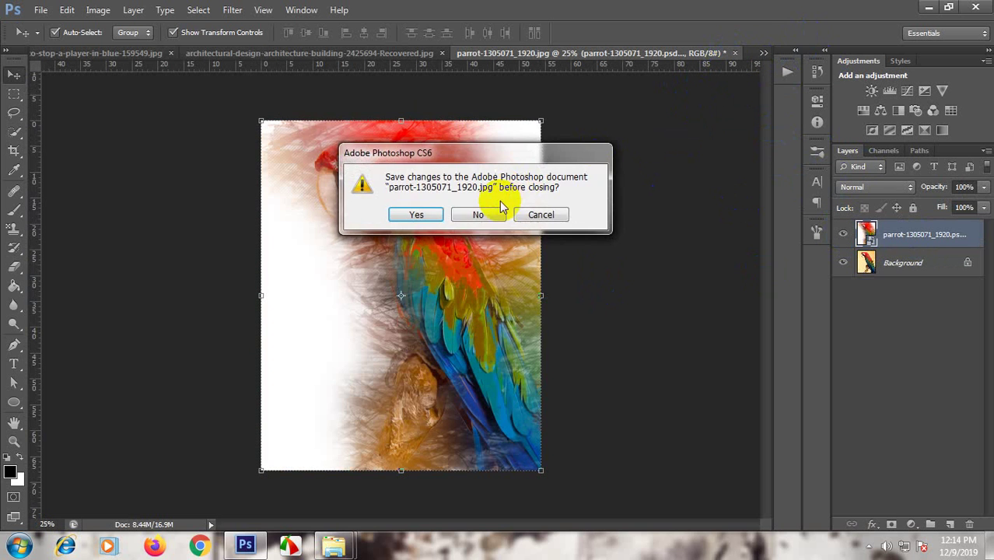
Close the parrot, architecture and tackle documents unsaved, and delete the football's watercolor layer.
{"action": "left_click", "coordinate": [478, 215]}
{"action": "left_click", "coordinate": [735, 53]}
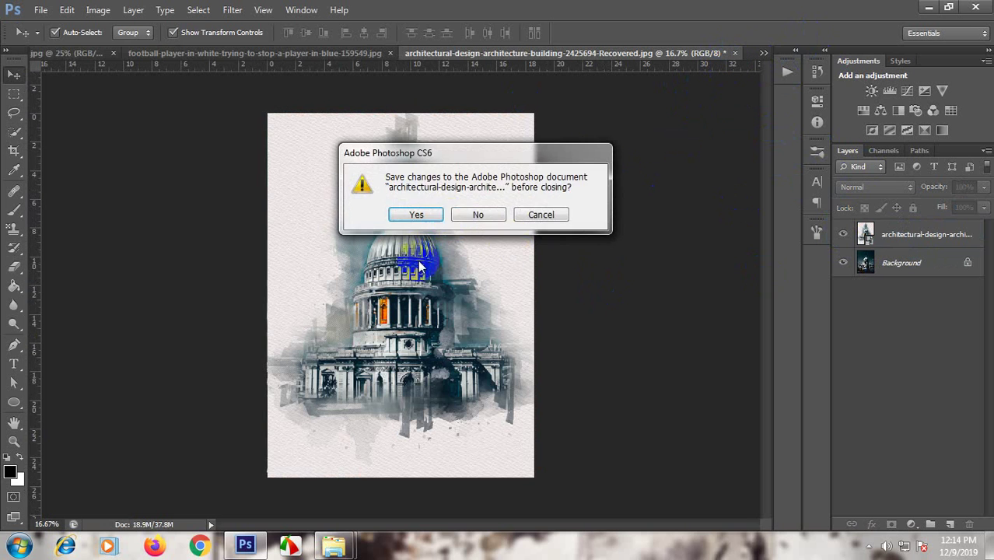
{"action": "left_click", "coordinate": [456, 219]}
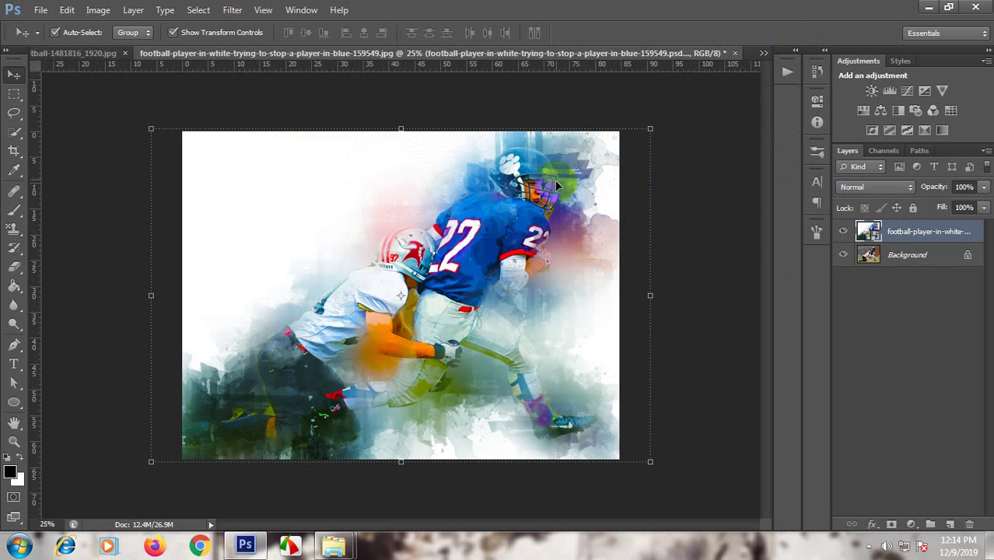
{"action": "left_click", "coordinate": [735, 53]}
{"action": "left_click", "coordinate": [483, 215]}
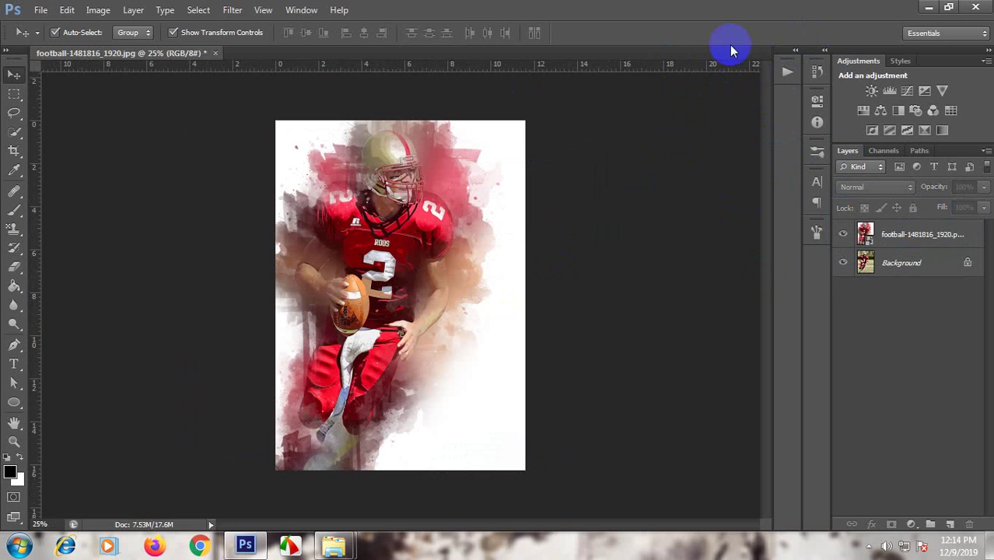
{"action": "left_click", "coordinate": [974, 237]}
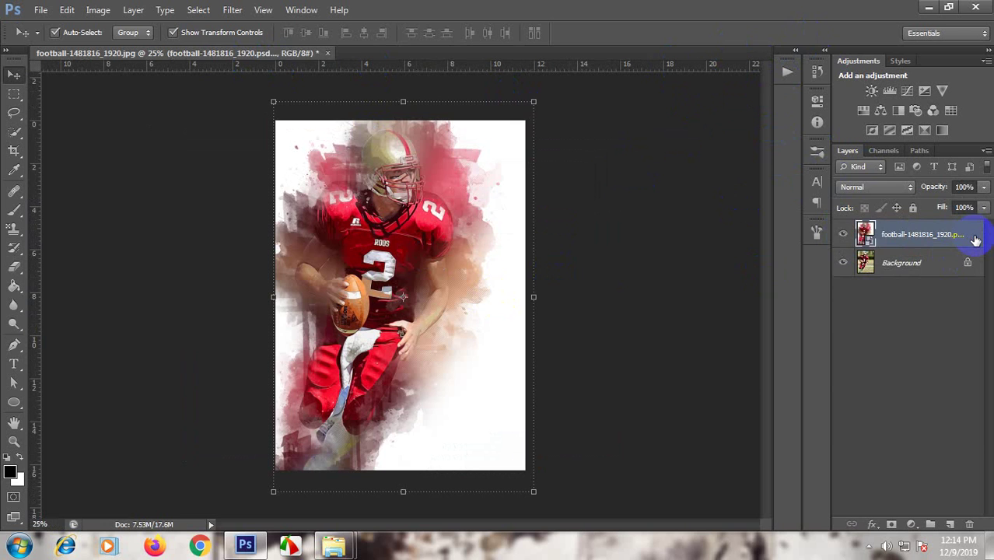
{"action": "key", "text": "Delete"}
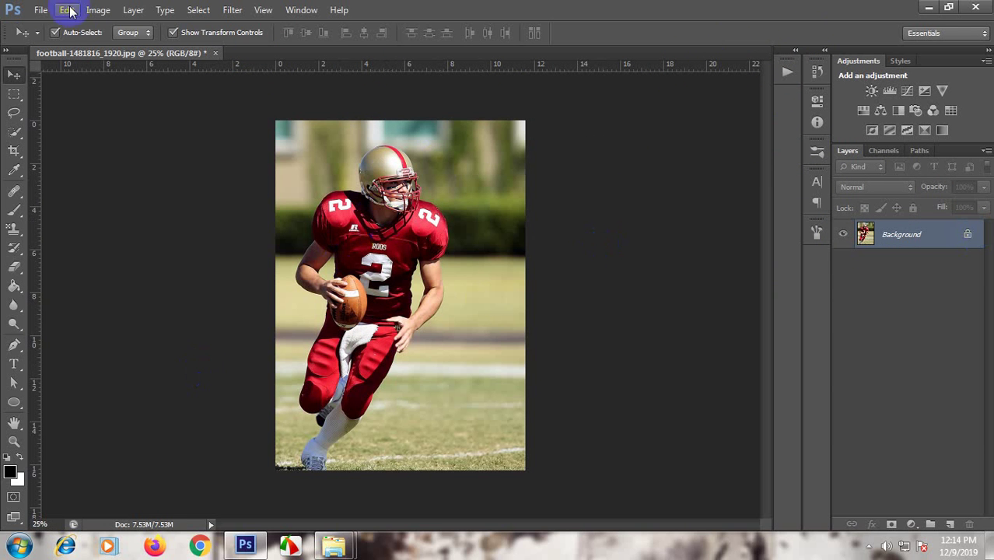
Browse the Image menu and adjust the Layers panel thumbnail display options.
{"action": "left_click", "coordinate": [96, 11]}
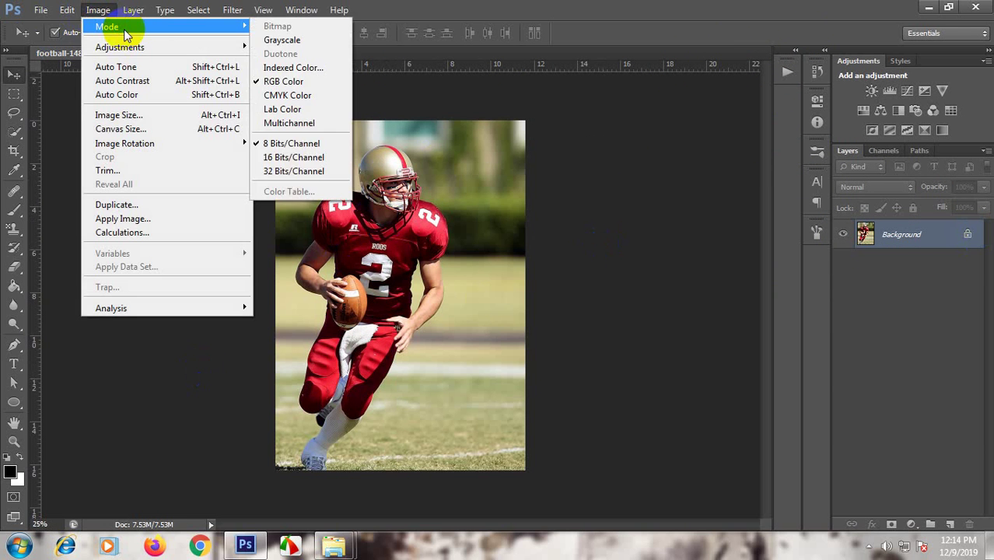
{"action": "mouse_move", "coordinate": [107, 26]}
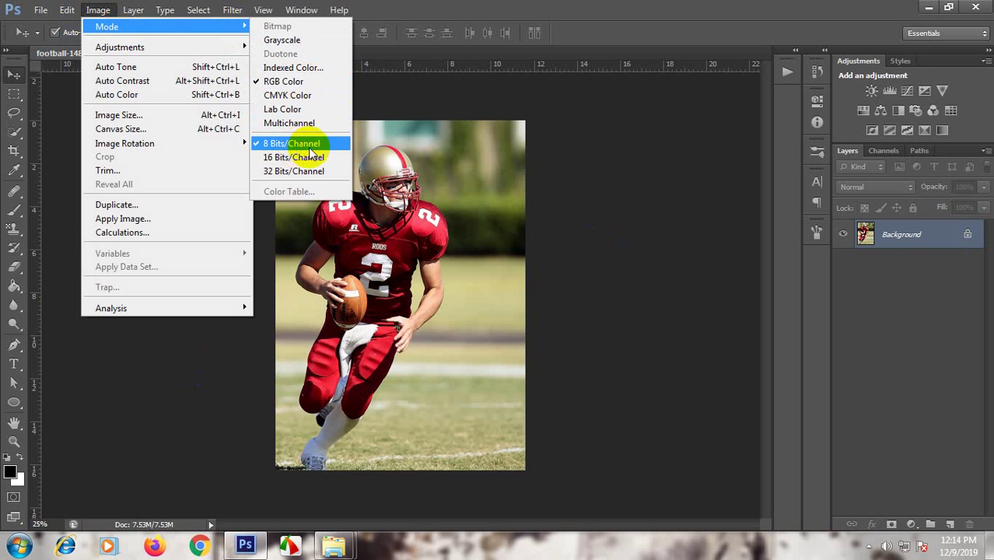
{"action": "left_click", "coordinate": [572, 158]}
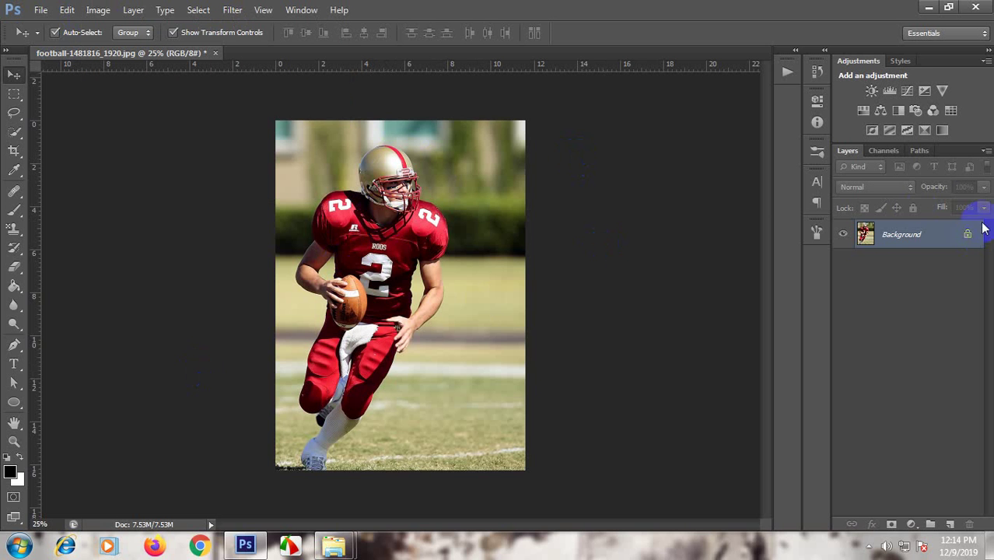
{"action": "left_click", "coordinate": [985, 151]}
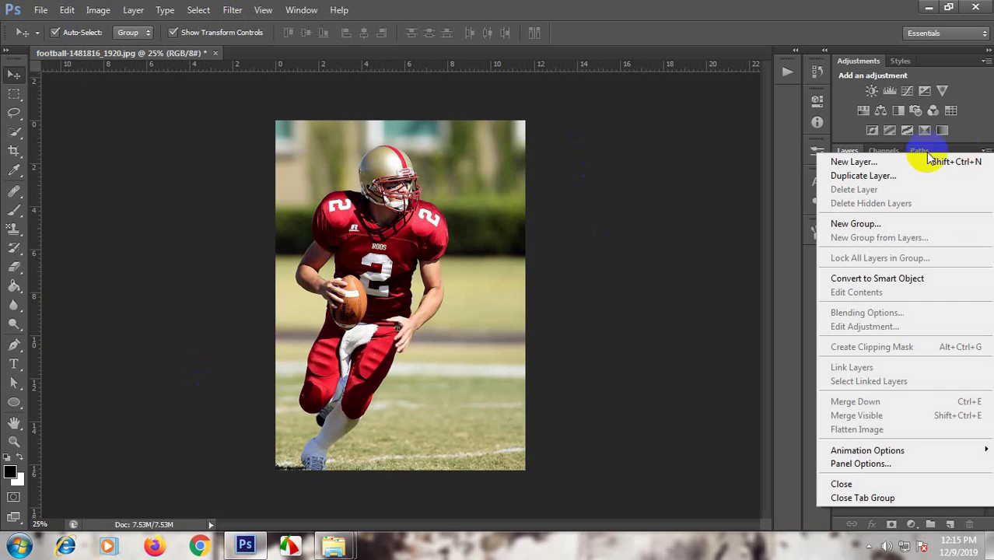
{"action": "left_click", "coordinate": [873, 465]}
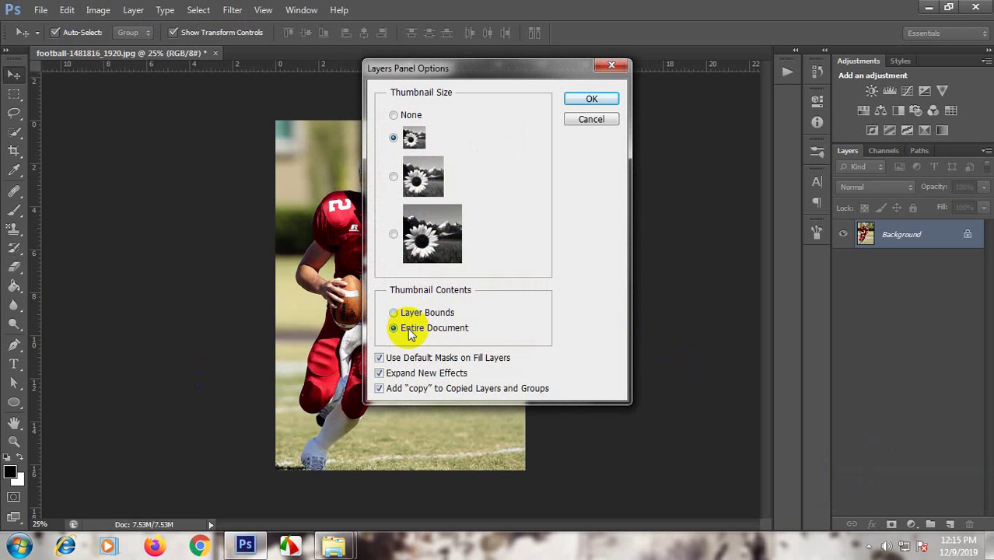
{"action": "left_click", "coordinate": [592, 99]}
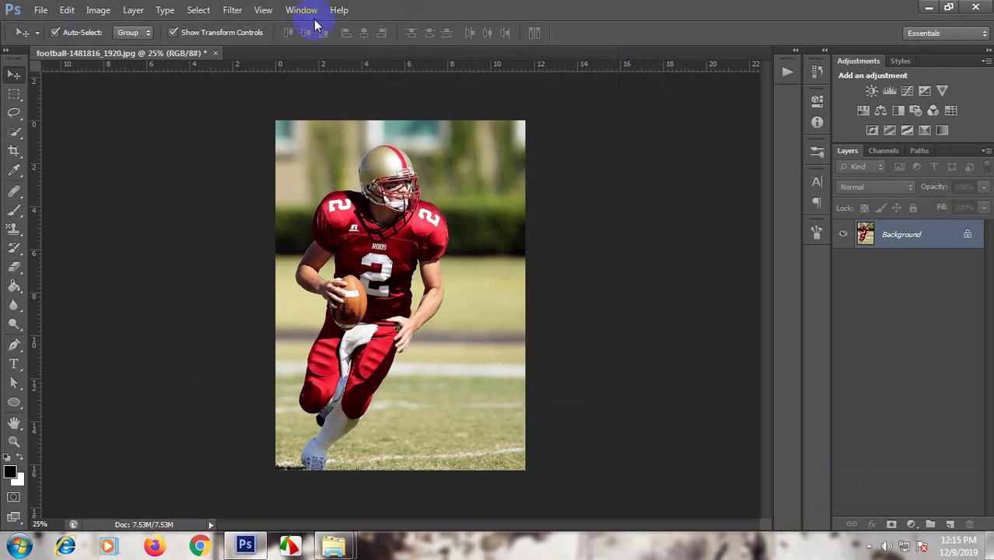
Resize the image to 2000 × 3000 pixels at 300 ppi, without constrained proportions.
{"action": "left_click", "coordinate": [101, 11]}
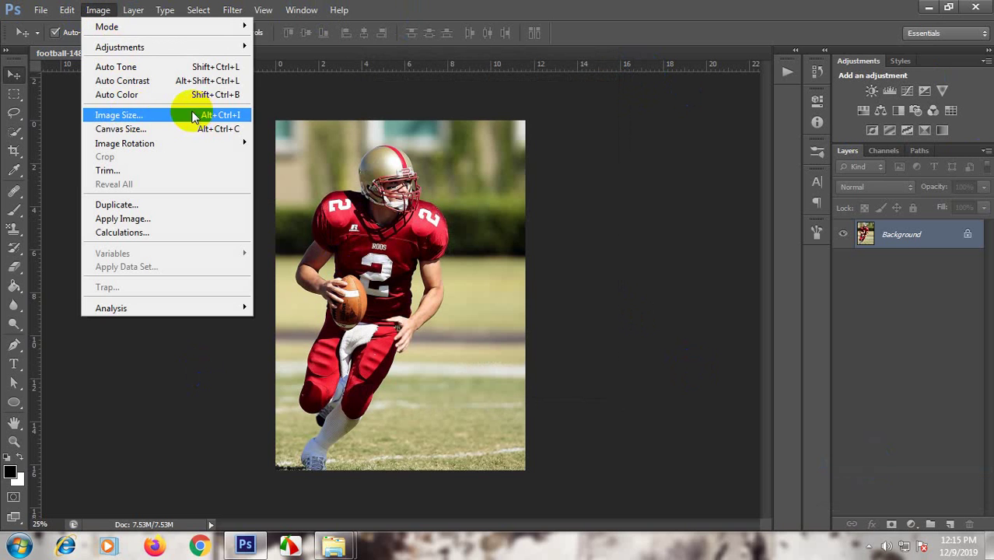
{"action": "left_click", "coordinate": [217, 116]}
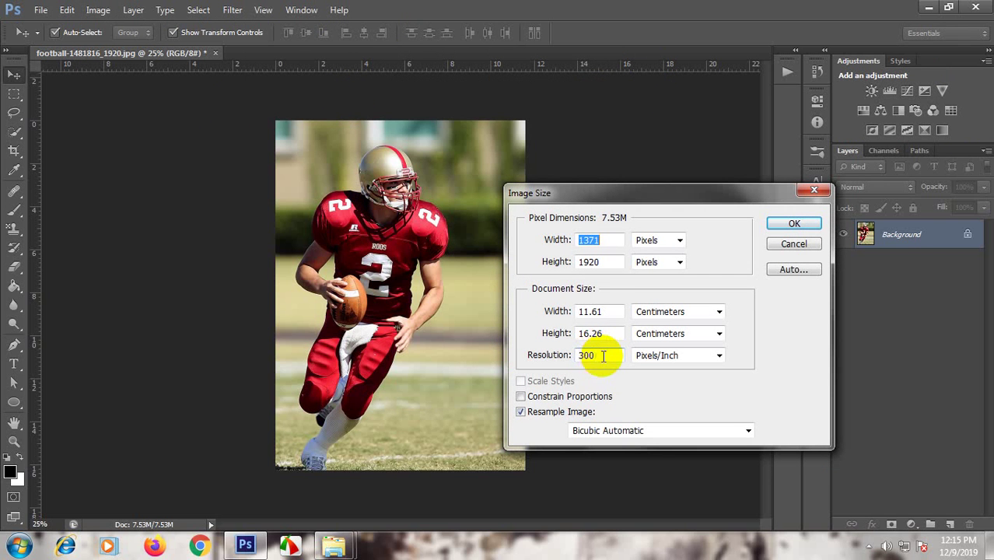
{"action": "double_click", "coordinate": [603, 355]}
{"action": "double_click", "coordinate": [604, 240]}
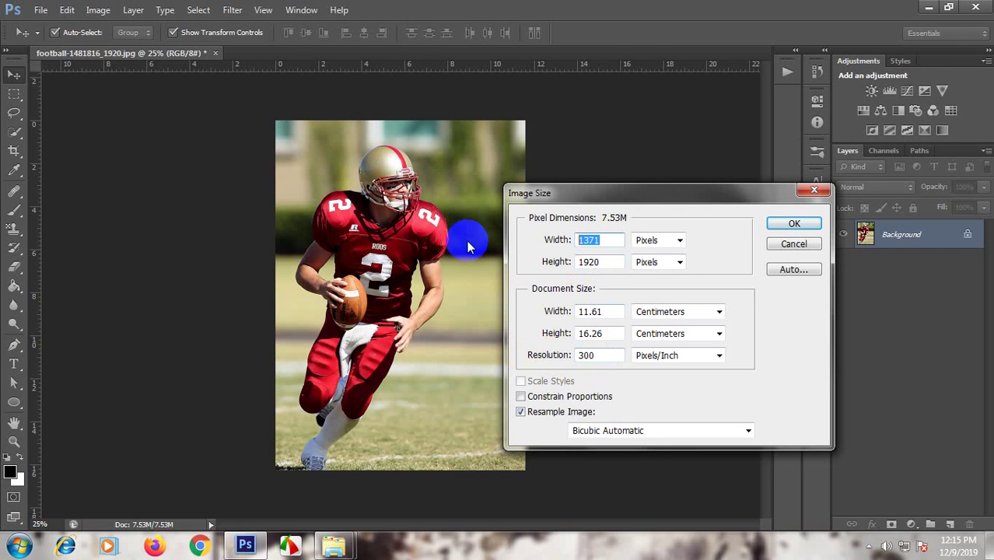
{"action": "type", "text": "2000"}
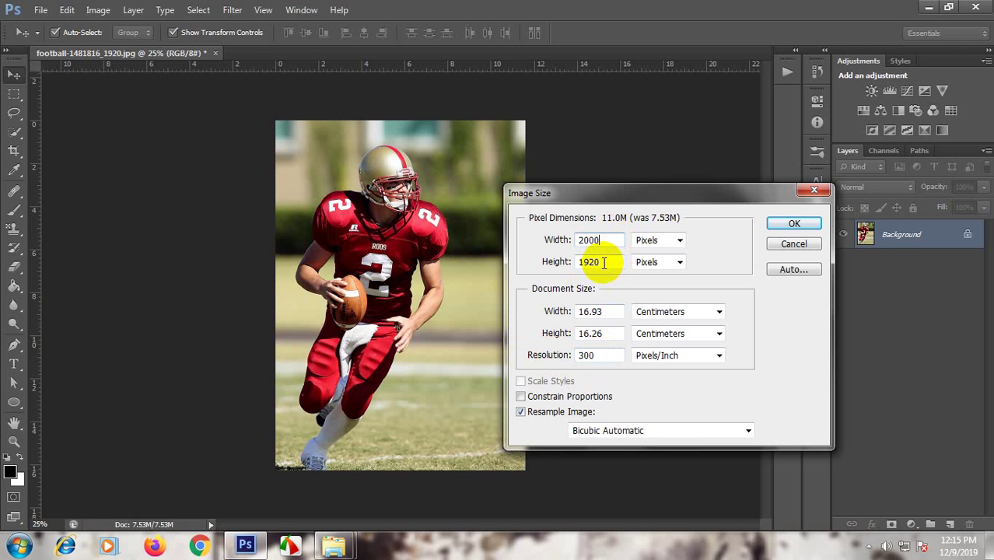
{"action": "double_click", "coordinate": [596, 262]}
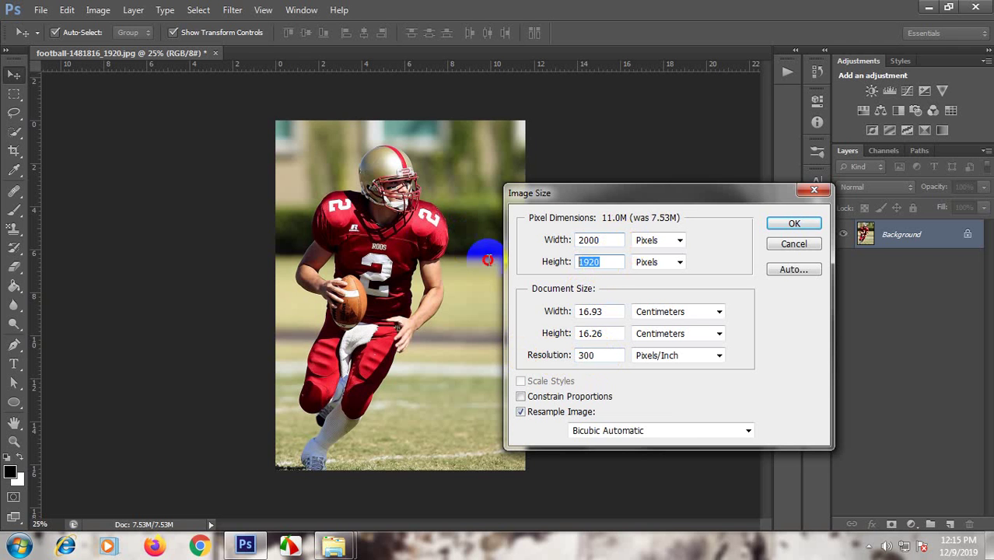
{"action": "type", "text": "3"}
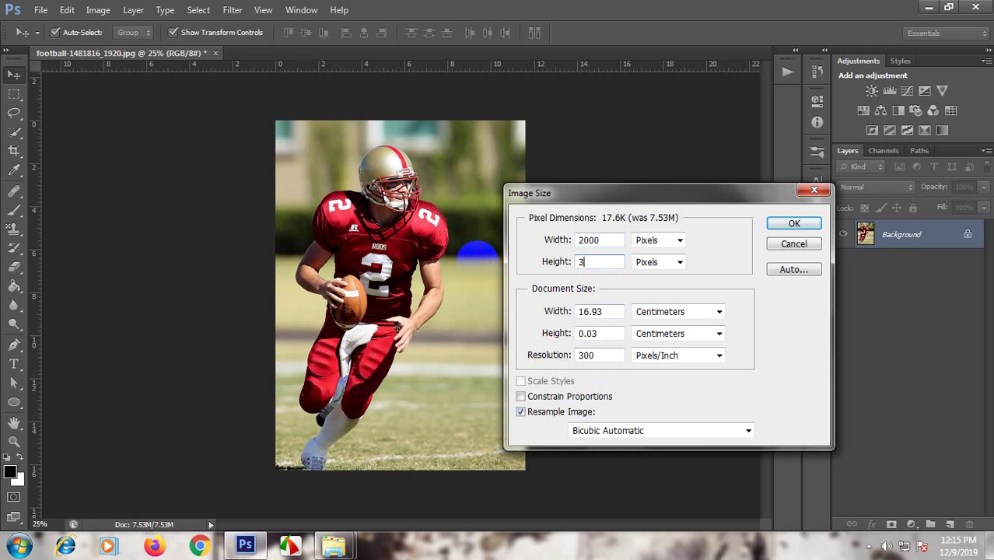
{"action": "type", "text": "000"}
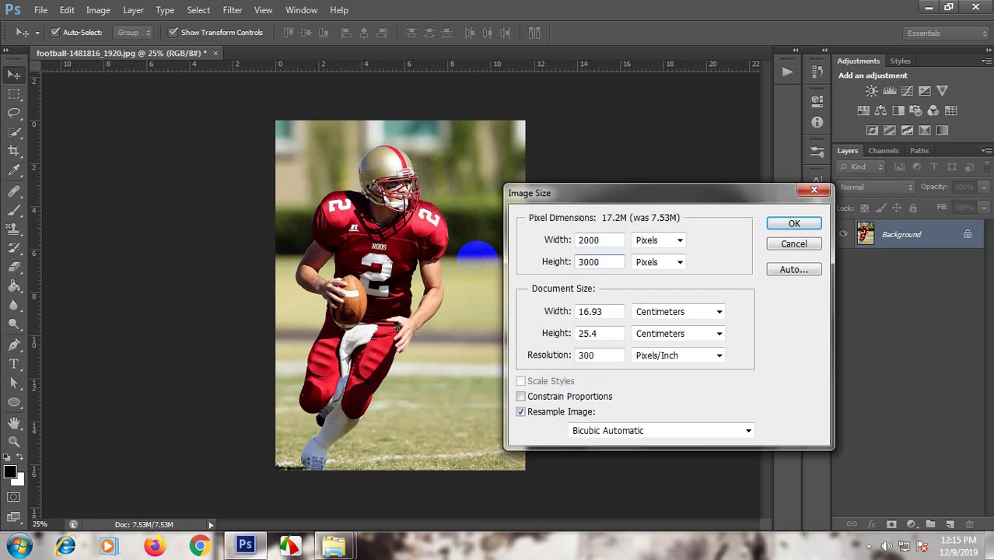
{"action": "key", "text": "Return"}
With Quick Selection, select the player's head, face and shoulder.
{"action": "key", "text": "ctrl+minus"}
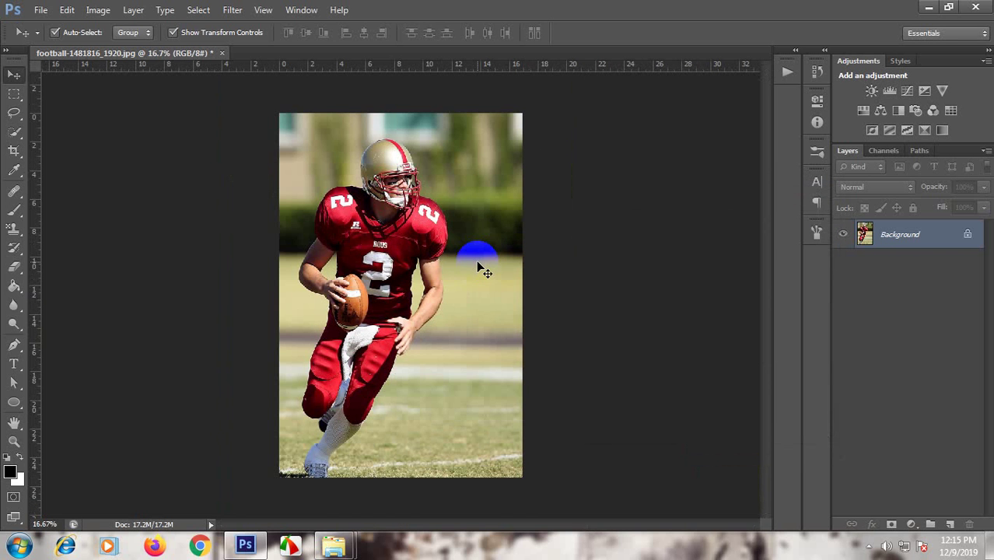
{"action": "left_click", "coordinate": [24, 116]}
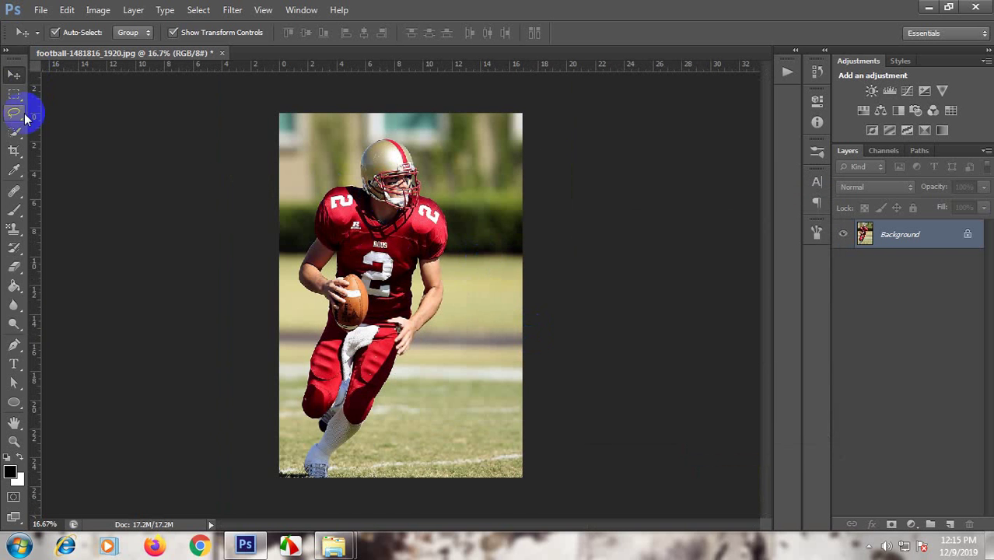
{"action": "left_click", "coordinate": [14, 133]}
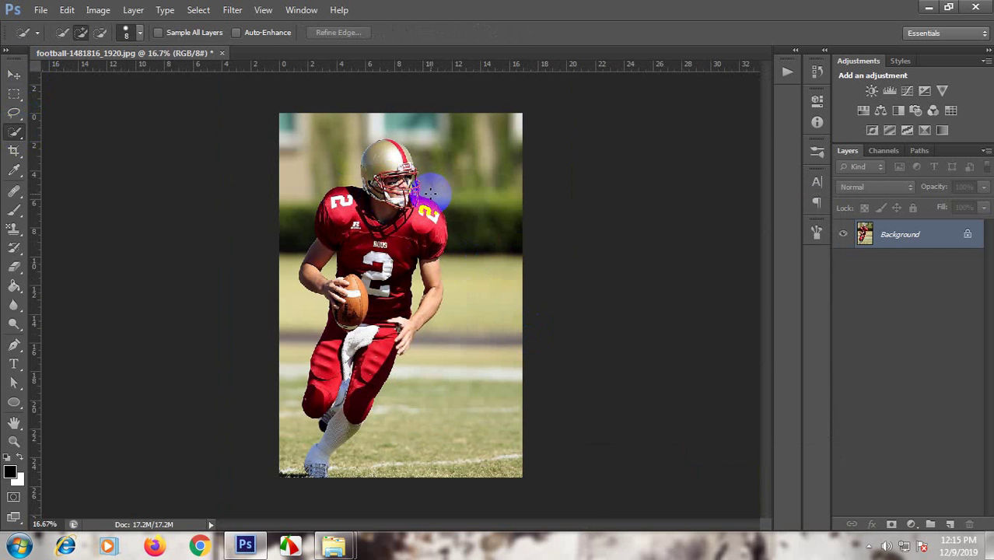
{"action": "scroll", "coordinate": [437, 201], "scroll_direction": "up", "scroll_amount": 1}
{"action": "left_click_drag", "start_coordinate": [431, 196], "coordinate": [439, 227]}
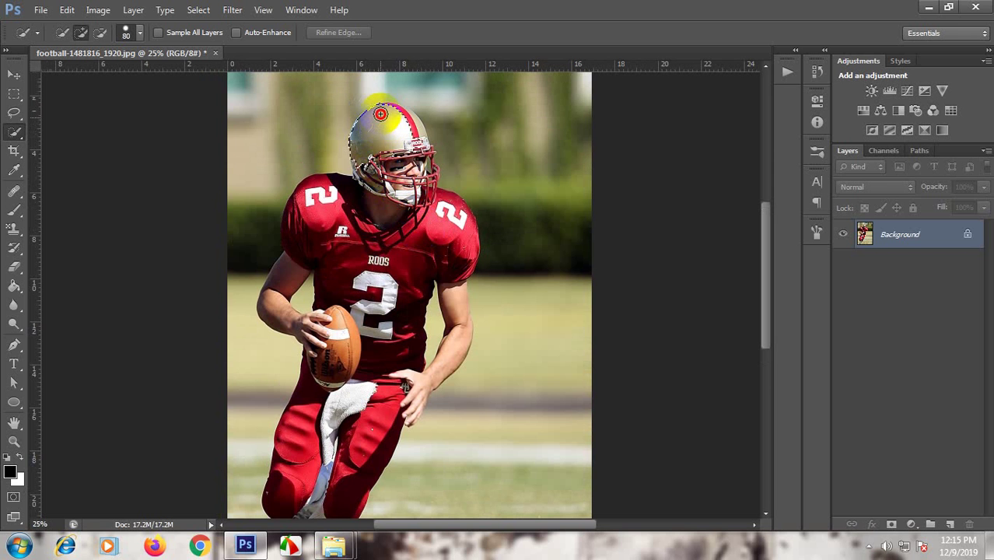
{"action": "mouse_move", "coordinate": [417, 145]}
{"action": "left_mouse_down"}
{"action": "mouse_move", "coordinate": [305, 244]}
{"action": "mouse_move", "coordinate": [392, 275]}
{"action": "mouse_move", "coordinate": [412, 248]}
{"action": "left_mouse_up"}
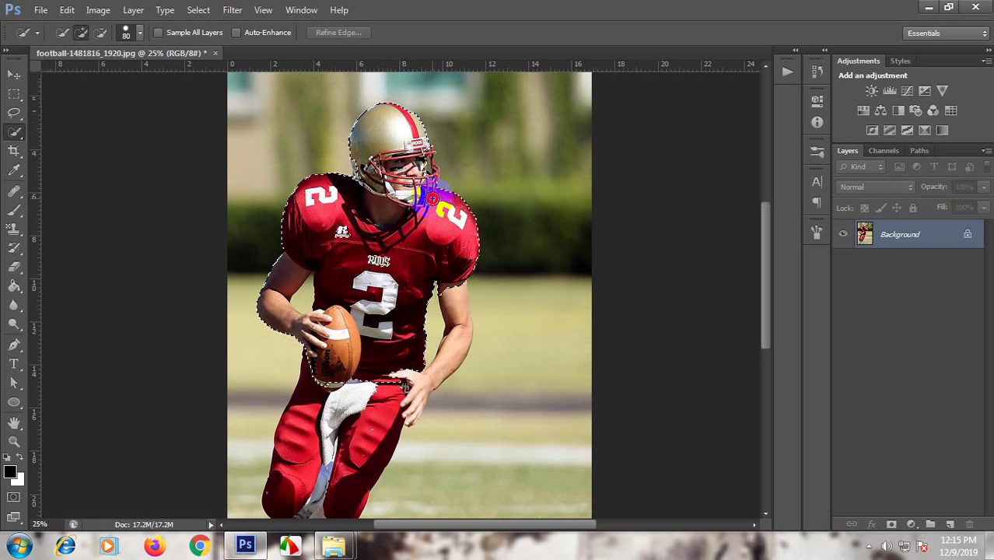
{"action": "left_click_drag", "start_coordinate": [421, 158], "coordinate": [461, 191]}
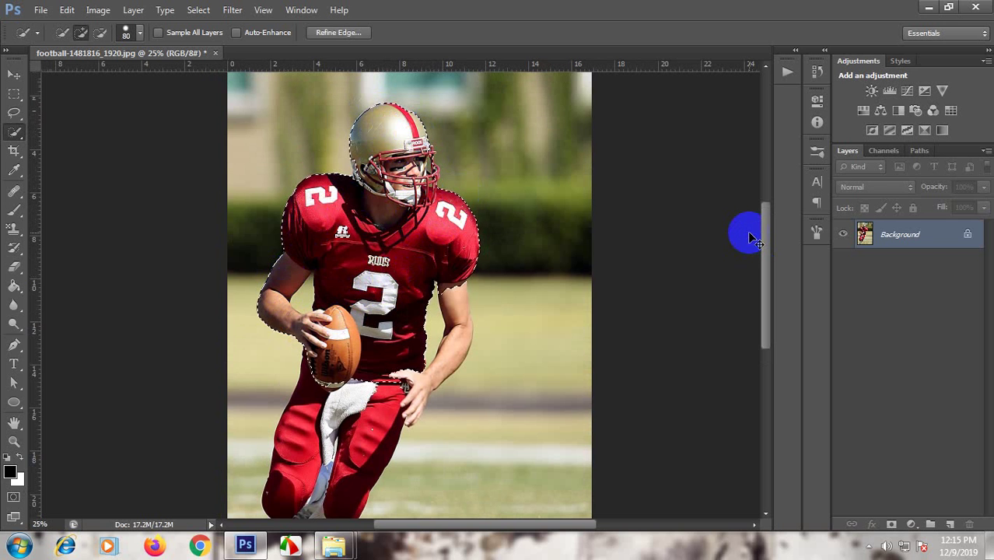
Add the whole helmet to the selection and shrink the brush.
{"action": "key", "text": "ctrl+plus"}
{"action": "key", "text": "ctrl+plus"}
{"action": "left_click_drag", "start_coordinate": [730, 245], "coordinate": [772, 448]}
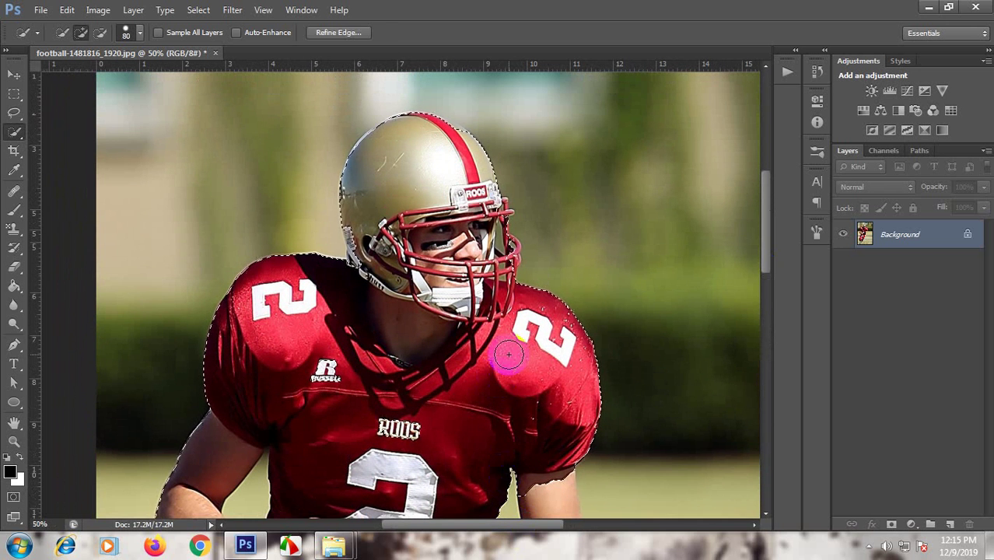
{"action": "mouse_move", "coordinate": [506, 355]}
{"action": "left_mouse_down"}
{"action": "mouse_move", "coordinate": [492, 218]}
{"action": "mouse_move", "coordinate": [499, 247]}
{"action": "left_mouse_up"}
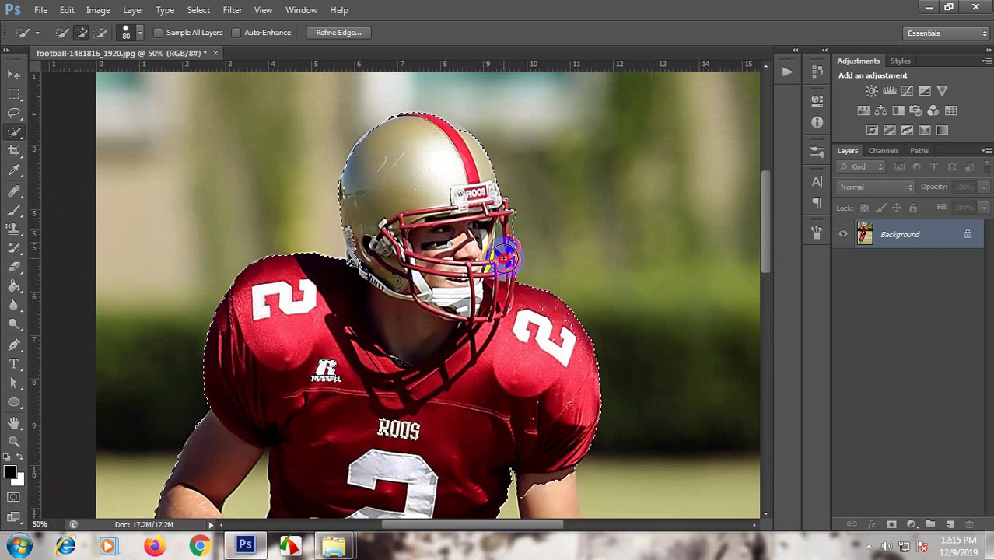
{"action": "mouse_move", "coordinate": [351, 262]}
{"action": "left_mouse_down"}
{"action": "mouse_move", "coordinate": [355, 233]}
{"action": "mouse_move", "coordinate": [332, 245]}
{"action": "left_mouse_up"}
{"action": "key", "text": "bracketleft"}
{"action": "key", "text": "bracketleft"}
{"action": "key", "text": "bracketleft"}
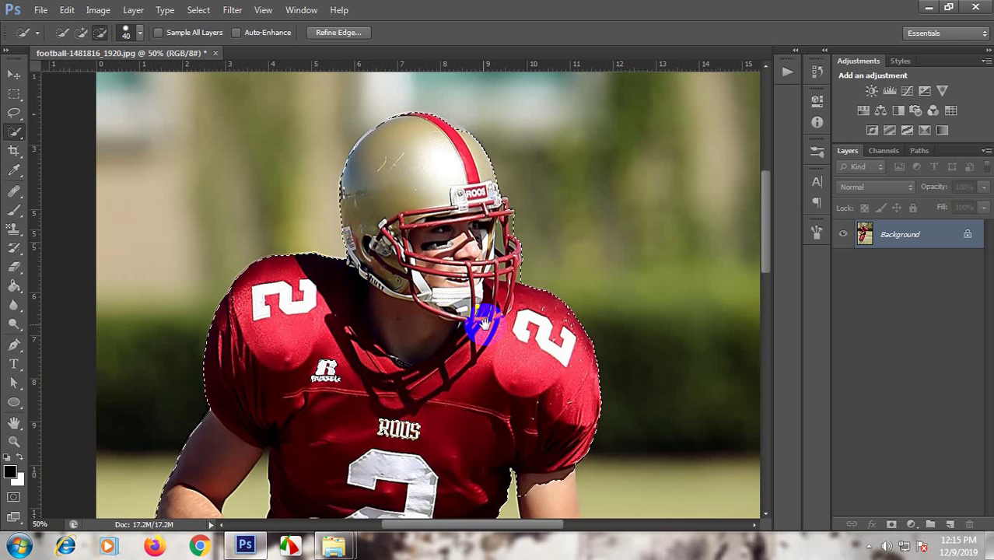
Extend the selection over the hand, waistband, pant legs, sock and shoe.
{"action": "left_click_drag", "start_coordinate": [477, 322], "coordinate": [411, 137]}
{"action": "mouse_move", "coordinate": [470, 289]}
{"action": "left_mouse_down"}
{"action": "mouse_move", "coordinate": [483, 412]}
{"action": "mouse_move", "coordinate": [462, 466]}
{"action": "left_mouse_up"}
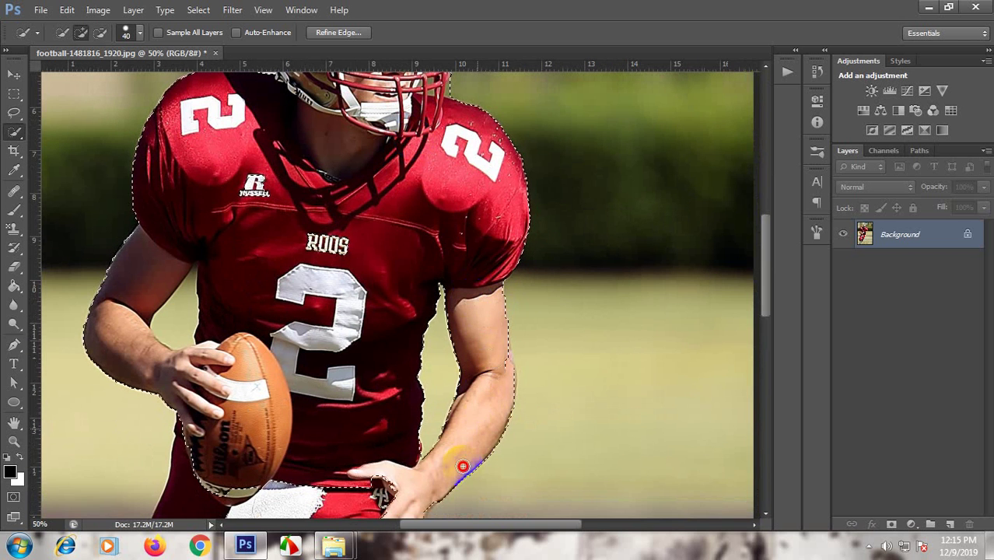
{"action": "mouse_move", "coordinate": [546, 446]}
{"action": "left_mouse_down"}
{"action": "mouse_move", "coordinate": [533, 311]}
{"action": "mouse_move", "coordinate": [466, 255]}
{"action": "mouse_move", "coordinate": [381, 337]}
{"action": "mouse_move", "coordinate": [315, 443]}
{"action": "left_mouse_up"}
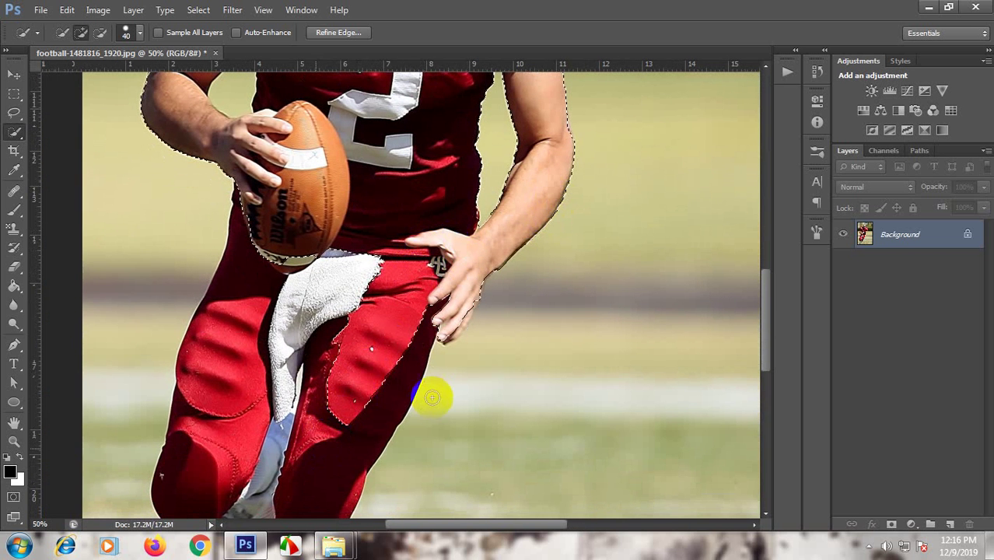
{"action": "left_click_drag", "start_coordinate": [401, 394], "coordinate": [512, 324]}
{"action": "mouse_move", "coordinate": [422, 184]}
{"action": "left_mouse_down"}
{"action": "mouse_move", "coordinate": [390, 358]}
{"action": "mouse_move", "coordinate": [370, 402]}
{"action": "mouse_move", "coordinate": [417, 422]}
{"action": "mouse_move", "coordinate": [484, 422]}
{"action": "mouse_move", "coordinate": [461, 231]}
{"action": "mouse_move", "coordinate": [419, 180]}
{"action": "mouse_move", "coordinate": [415, 217]}
{"action": "left_mouse_up"}
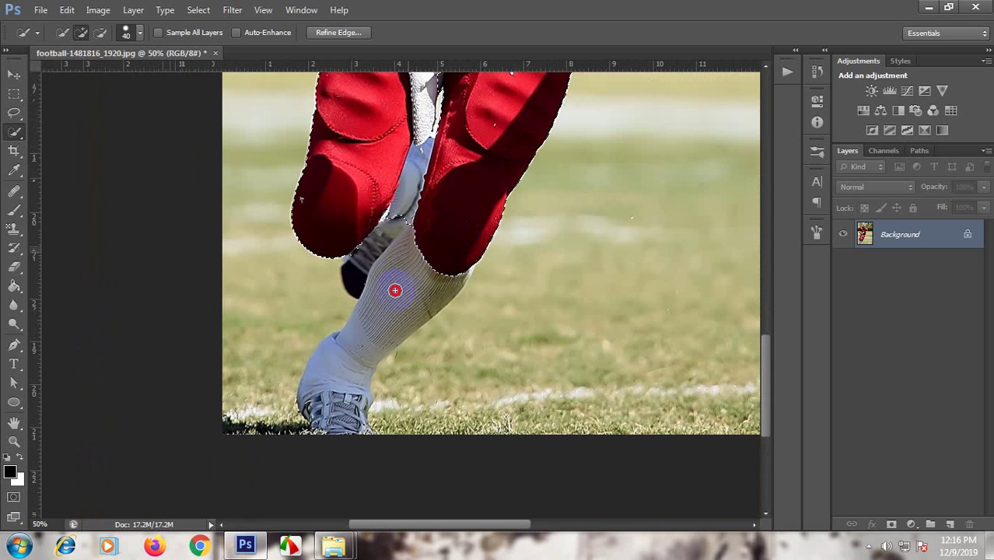
{"action": "left_click_drag", "start_coordinate": [395, 291], "coordinate": [378, 330]}
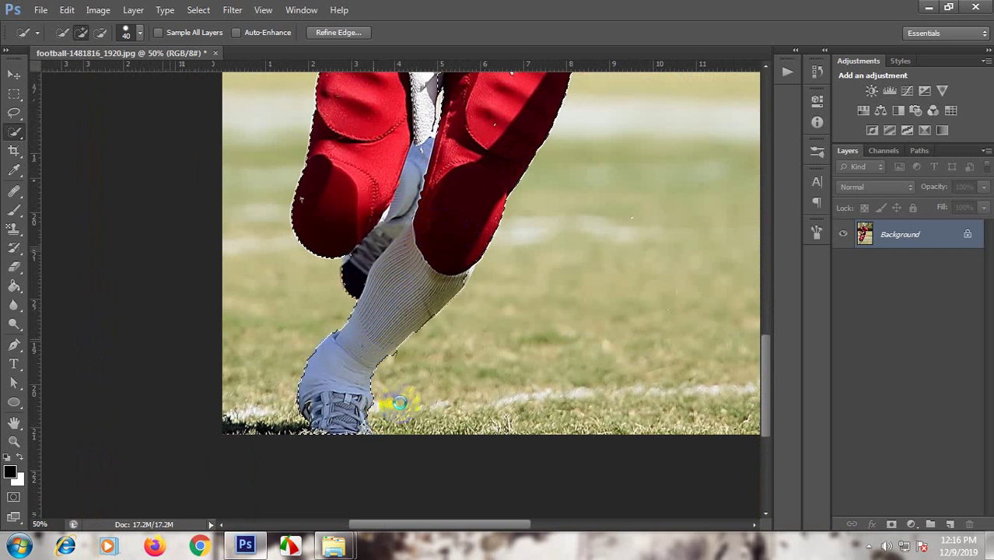
Subtract the gap between arm and torso and add the helmet stripe.
{"action": "mouse_move", "coordinate": [459, 269]}
{"action": "left_mouse_down"}
{"action": "mouse_move", "coordinate": [466, 300]}
{"action": "mouse_move", "coordinate": [440, 377]}
{"action": "left_mouse_up"}
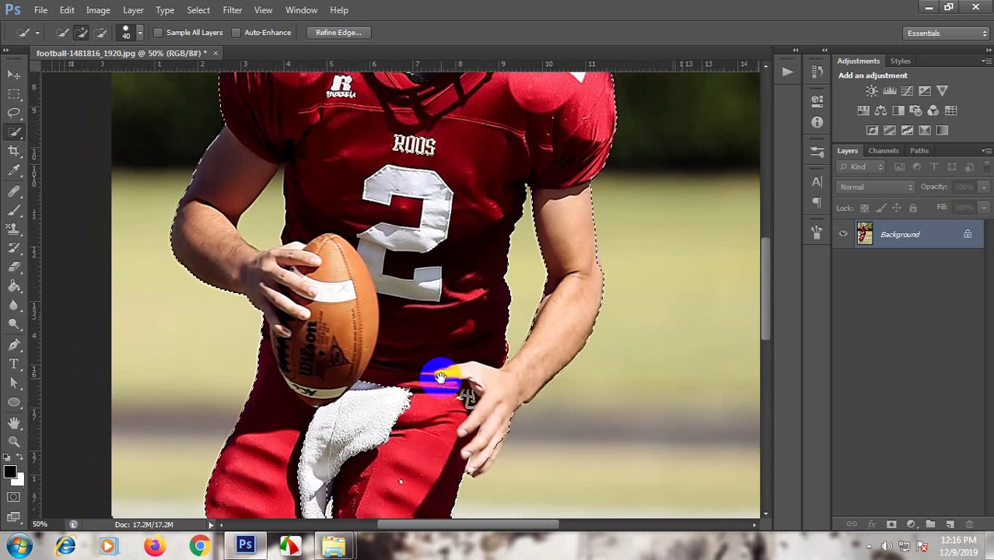
{"action": "left_click", "coordinate": [270, 217], "text": "alt"}
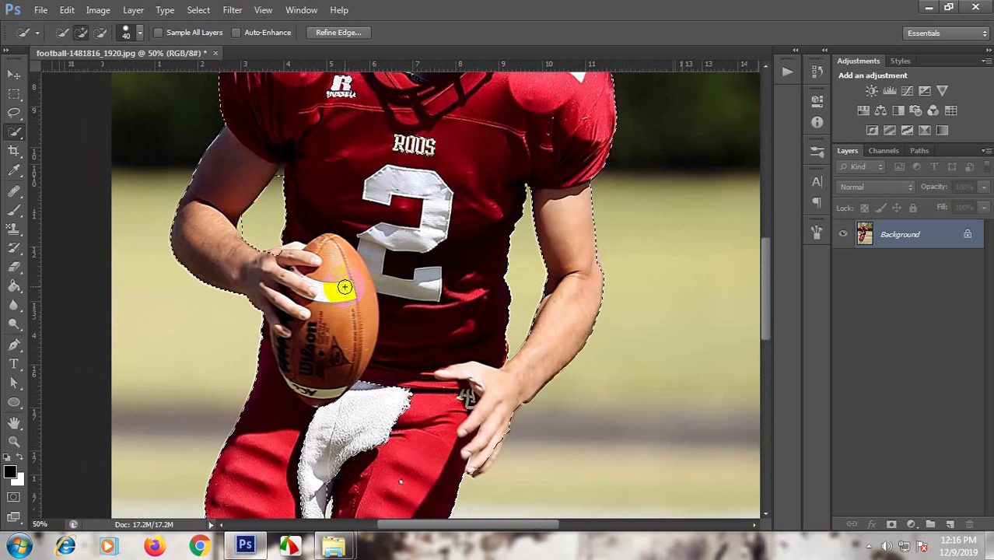
{"action": "left_click_drag", "start_coordinate": [296, 276], "coordinate": [284, 252]}
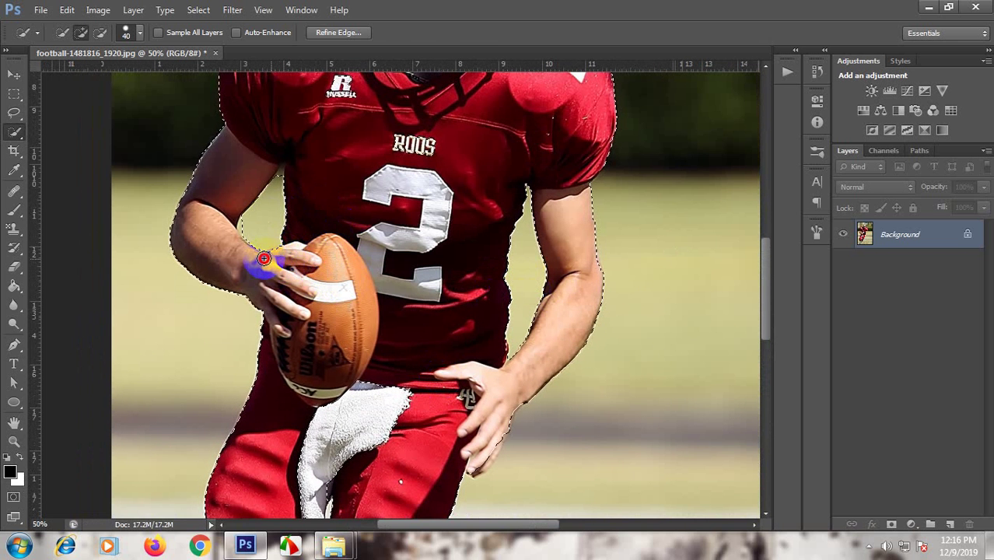
{"action": "left_click_drag", "start_coordinate": [370, 166], "coordinate": [354, 357]}
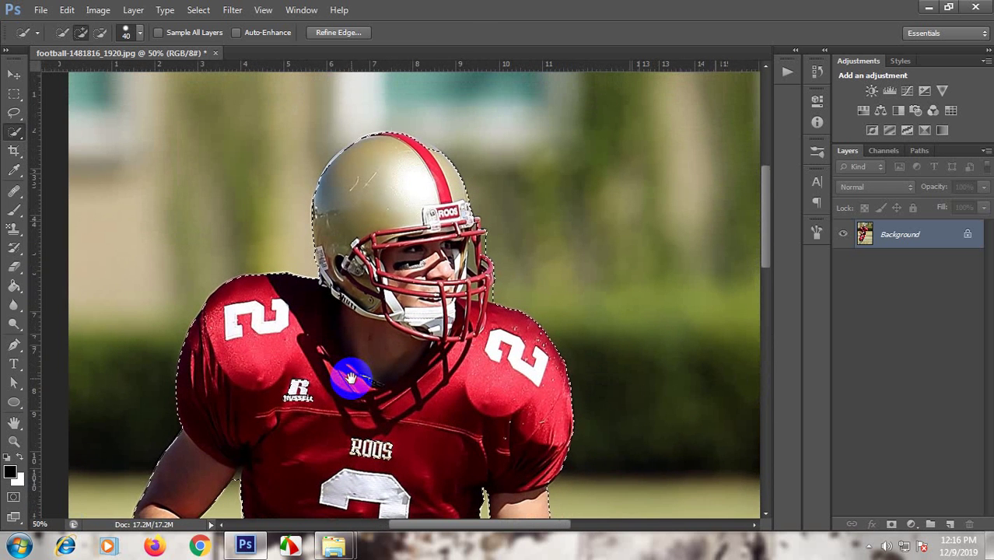
{"action": "left_click", "coordinate": [433, 150]}
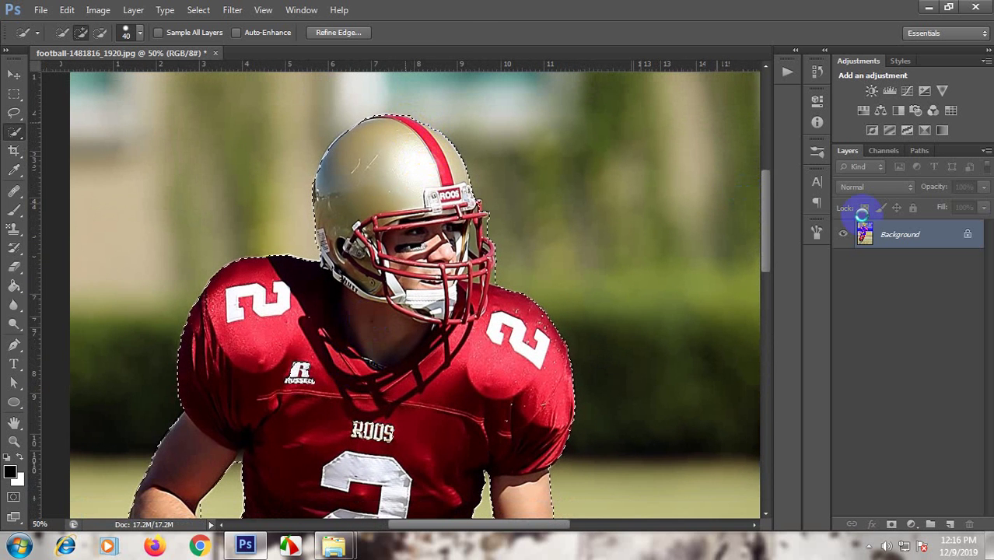
{"action": "key", "text": "ctrl+minus"}
{"action": "key", "text": "ctrl+minus"}
{"action": "key", "text": "ctrl+minus"}
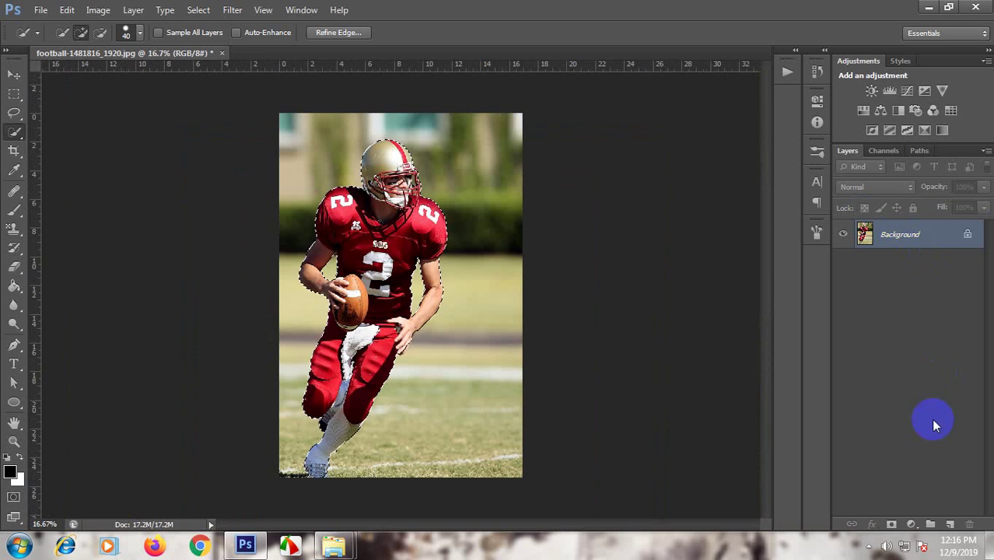
Add a new layer named brush and pick a soft round brush preset.
{"action": "left_click", "coordinate": [950, 525]}
{"action": "type", "text": "brush"}
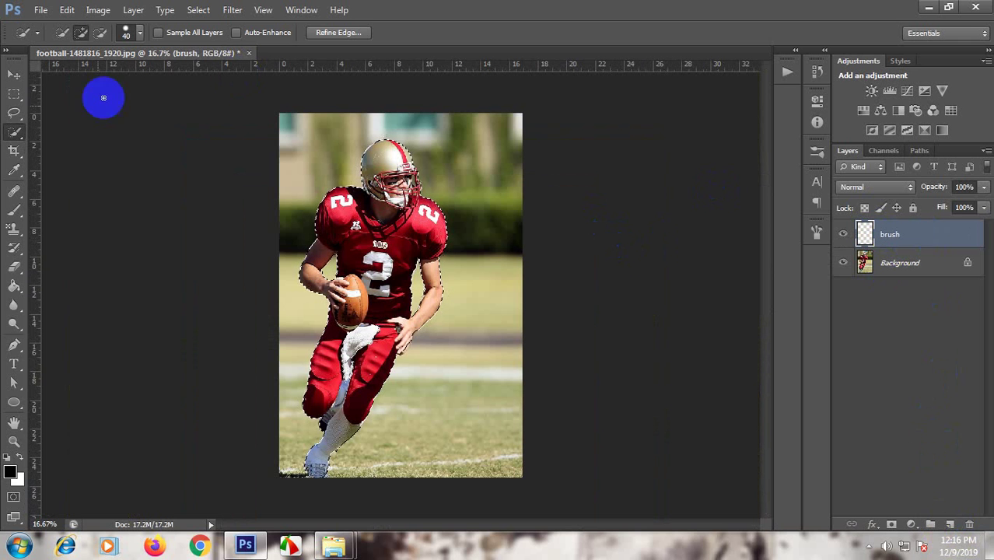
{"action": "left_click", "coordinate": [14, 210]}
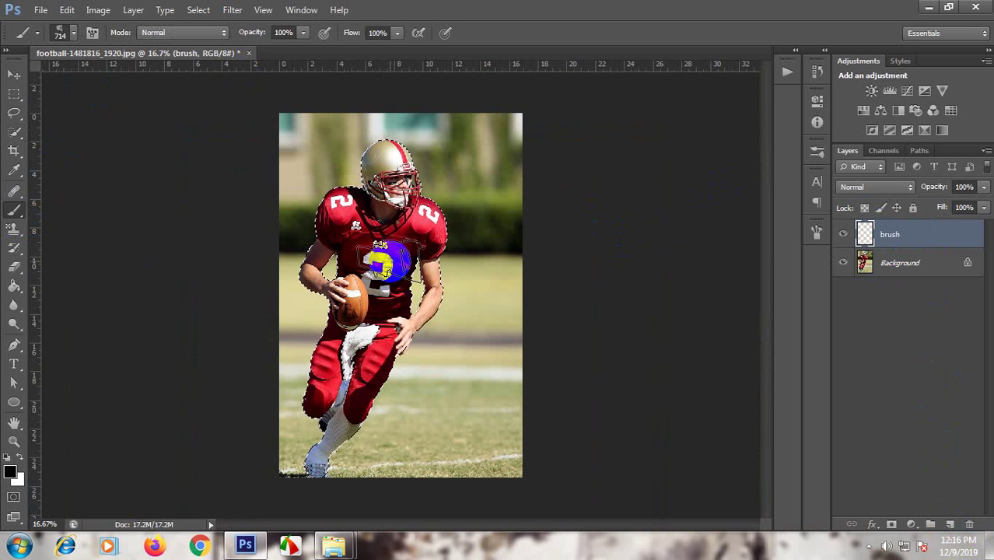
{"action": "right_click", "coordinate": [476, 310]}
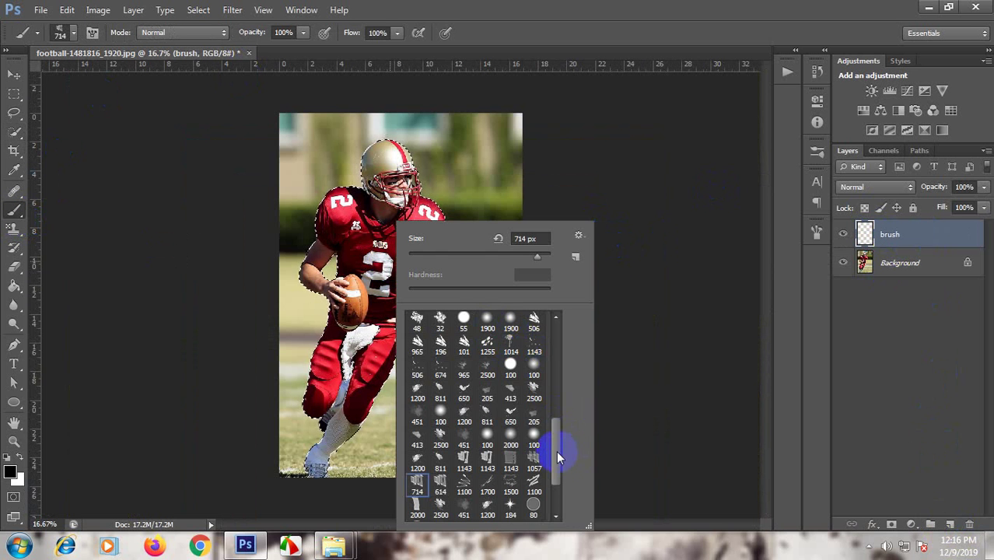
{"action": "left_click_drag", "start_coordinate": [558, 457], "coordinate": [560, 298]}
{"action": "left_click", "coordinate": [418, 325]}
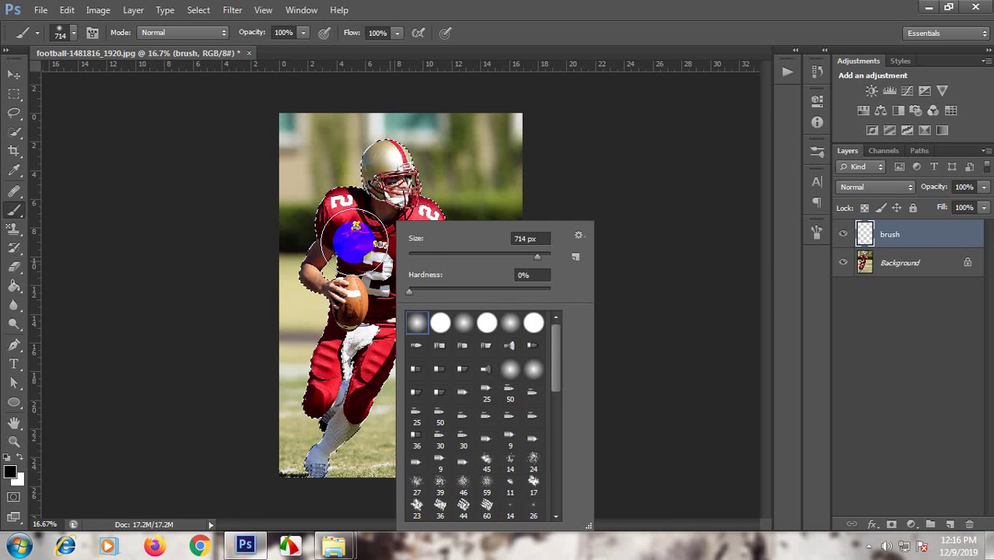
{"action": "key", "text": "Return"}
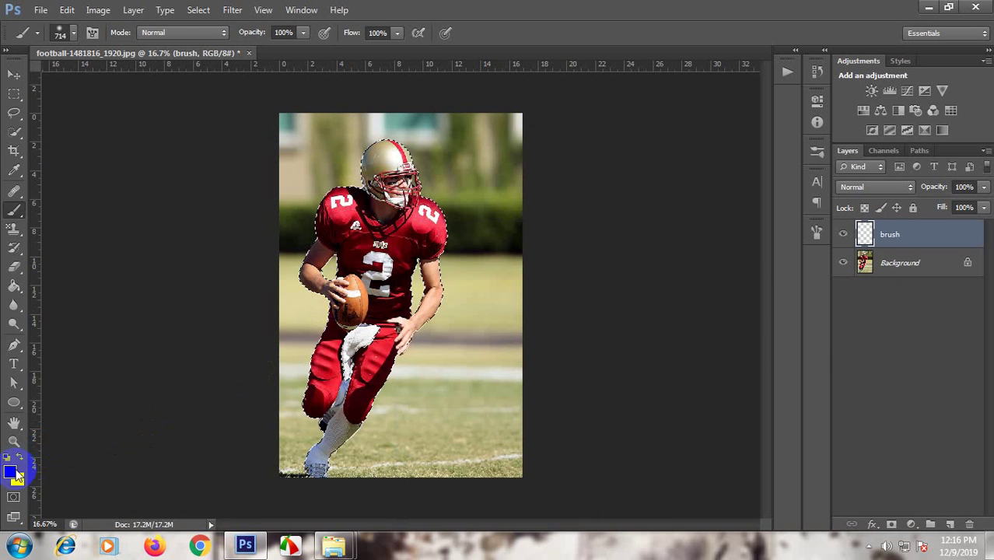
Set the foreground colour to red and paint over the selected player silhouette.
{"action": "left_click", "coordinate": [10, 471]}
{"action": "left_click", "coordinate": [756, 133]}
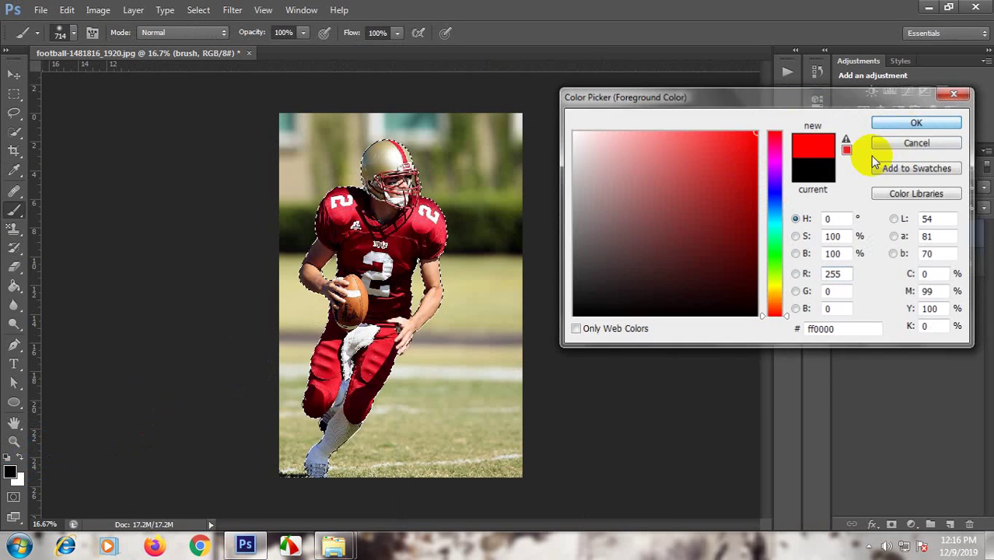
{"action": "left_click", "coordinate": [917, 122]}
{"action": "mouse_move", "coordinate": [441, 179]}
{"action": "left_mouse_down"}
{"action": "mouse_move", "coordinate": [396, 217]}
{"action": "mouse_move", "coordinate": [397, 182]}
{"action": "mouse_move", "coordinate": [338, 284]}
{"action": "mouse_move", "coordinate": [381, 223]}
{"action": "mouse_move", "coordinate": [354, 245]}
{"action": "mouse_move", "coordinate": [318, 393]}
{"action": "mouse_move", "coordinate": [334, 429]}
{"action": "mouse_move", "coordinate": [310, 422]}
{"action": "left_mouse_up"}
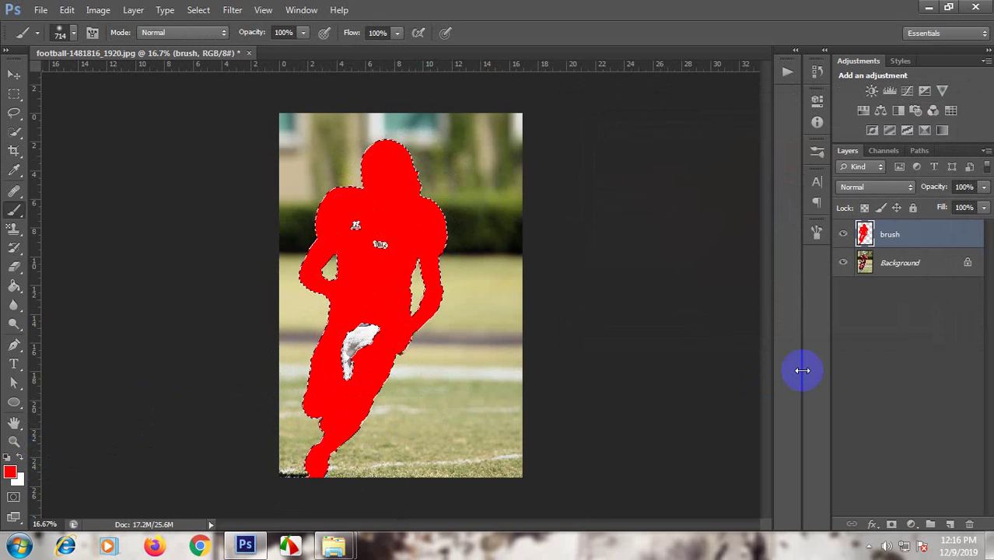
{"action": "key", "text": "ctrl+plus"}
{"action": "key", "text": "ctrl+plus"}
{"action": "key", "text": "ctrl+plus"}
On the Background layer, quick-select the white glove area and the ROOS chest lettering.
{"action": "scroll", "coordinate": [322, 349], "scroll_direction": "down", "scroll_amount": 2}
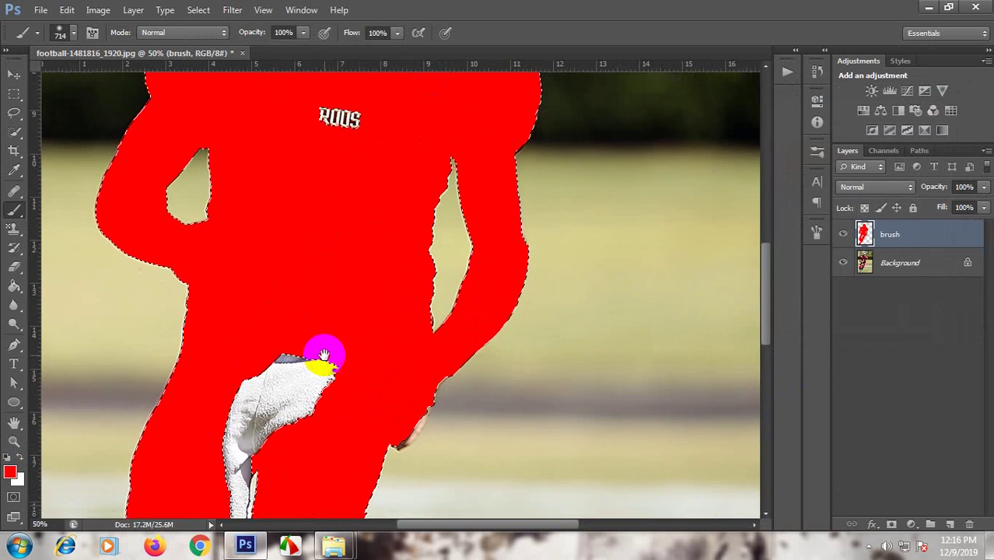
{"action": "scroll", "coordinate": [331, 315], "scroll_direction": "down", "scroll_amount": 1}
{"action": "left_click", "coordinate": [14, 130]}
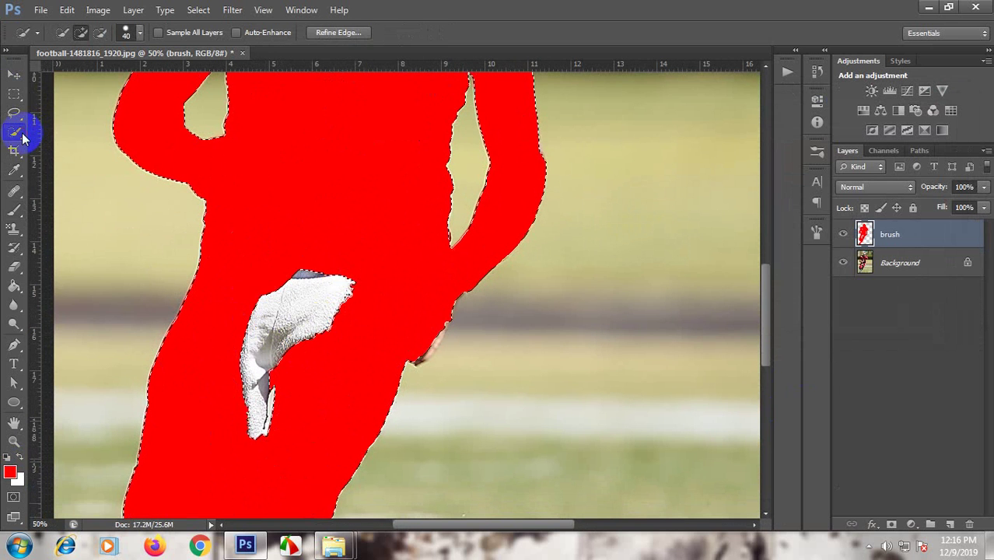
{"action": "left_click", "coordinate": [875, 276]}
{"action": "left_click_drag", "start_coordinate": [320, 271], "coordinate": [266, 419]}
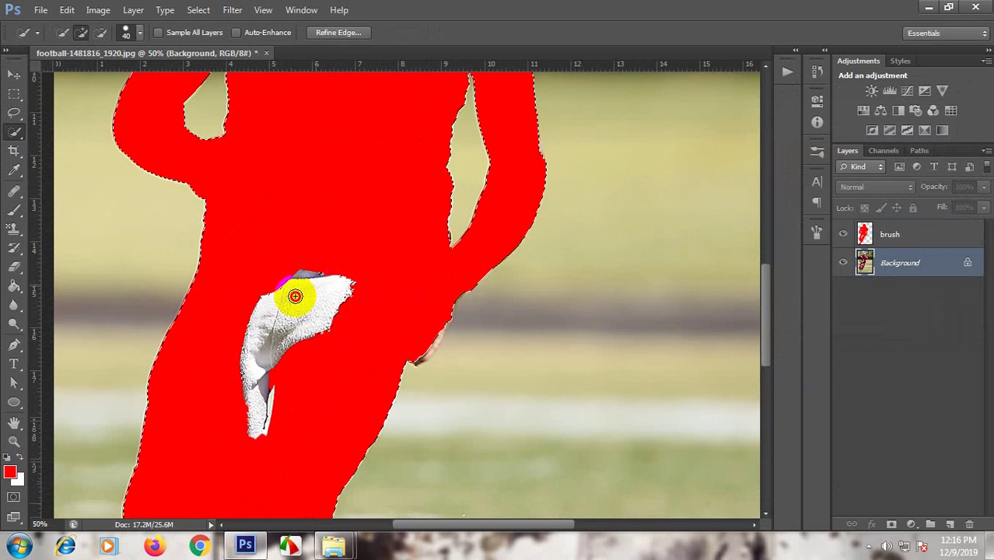
{"action": "mouse_move", "coordinate": [266, 418]}
{"action": "left_mouse_down"}
{"action": "mouse_move", "coordinate": [248, 411]}
{"action": "mouse_move", "coordinate": [316, 320]}
{"action": "left_mouse_up"}
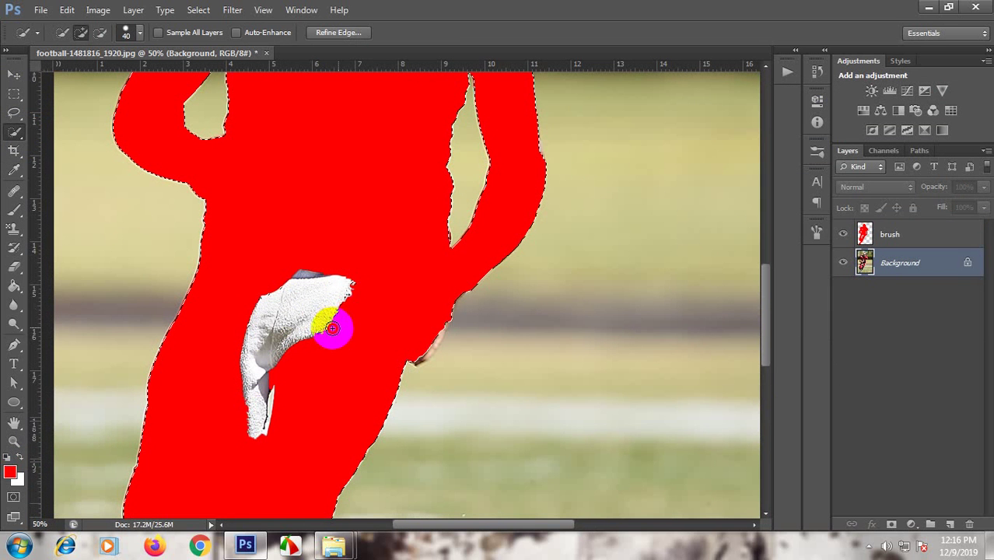
{"action": "scroll", "coordinate": [386, 164], "scroll_direction": "up", "scroll_amount": 3}
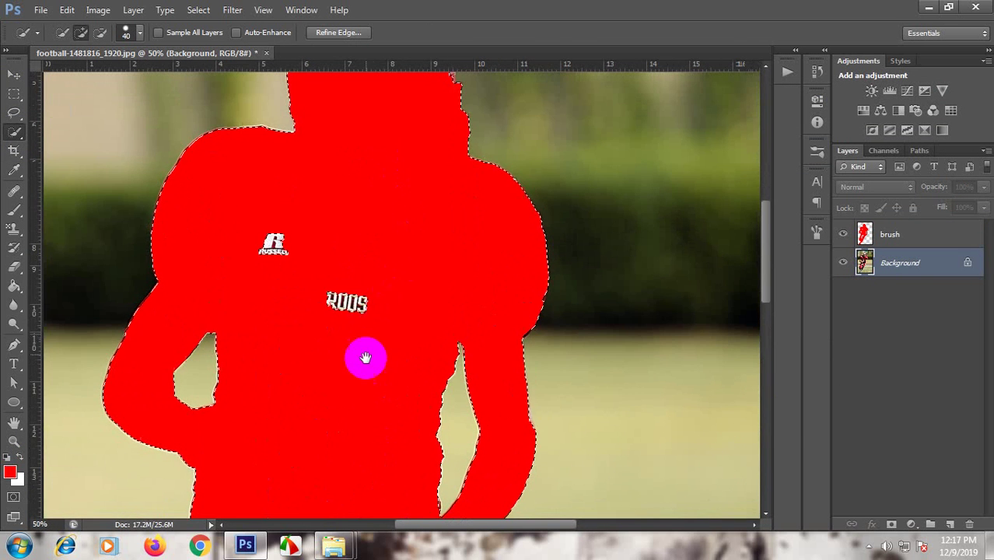
{"action": "mouse_move", "coordinate": [369, 287]}
{"action": "left_mouse_down"}
{"action": "mouse_move", "coordinate": [271, 247]}
{"action": "mouse_move", "coordinate": [416, 290]}
{"action": "left_mouse_up"}
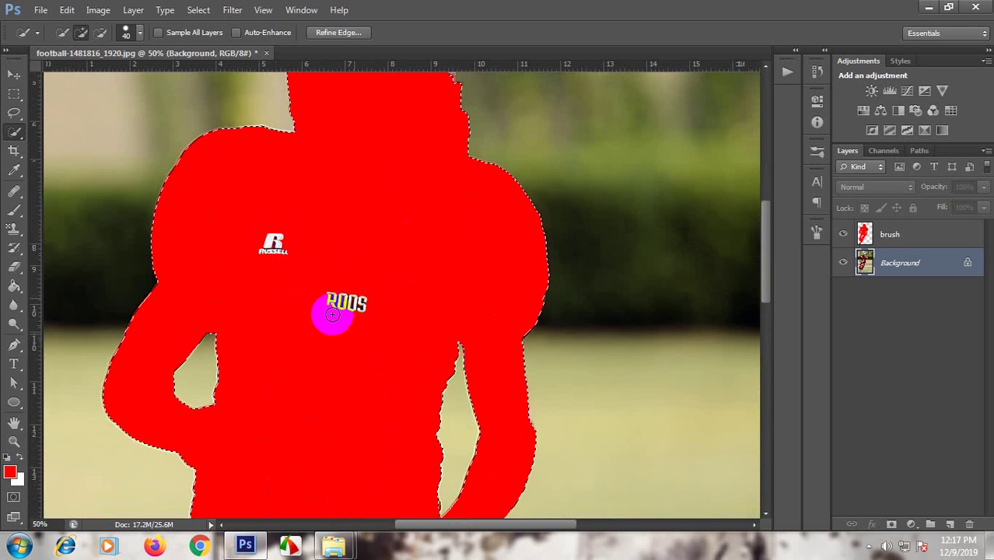
{"action": "scroll", "coordinate": [382, 275], "scroll_direction": "down", "scroll_amount": 5}
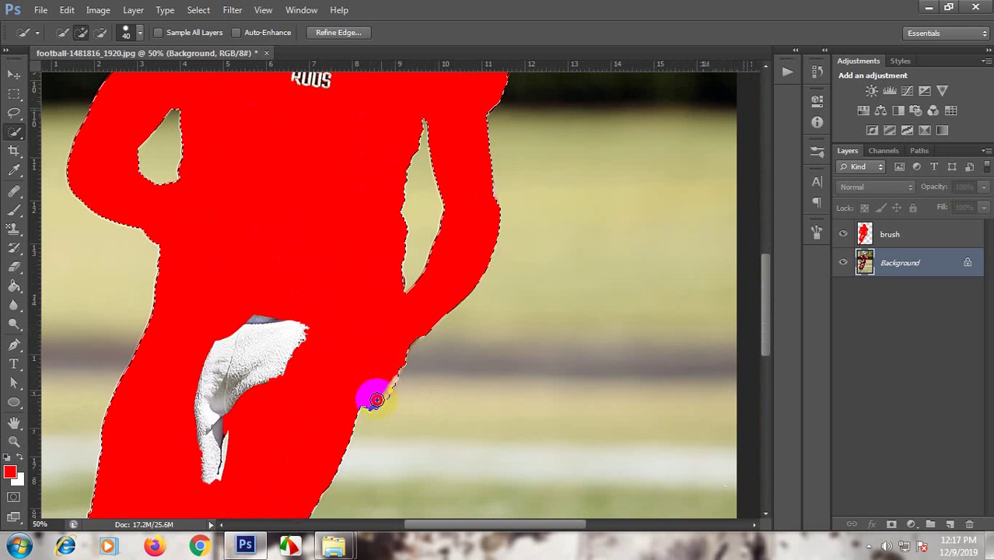
On the brush layer, paint the shoe and lettering red, then deselect.
{"action": "left_click", "coordinate": [902, 235]}
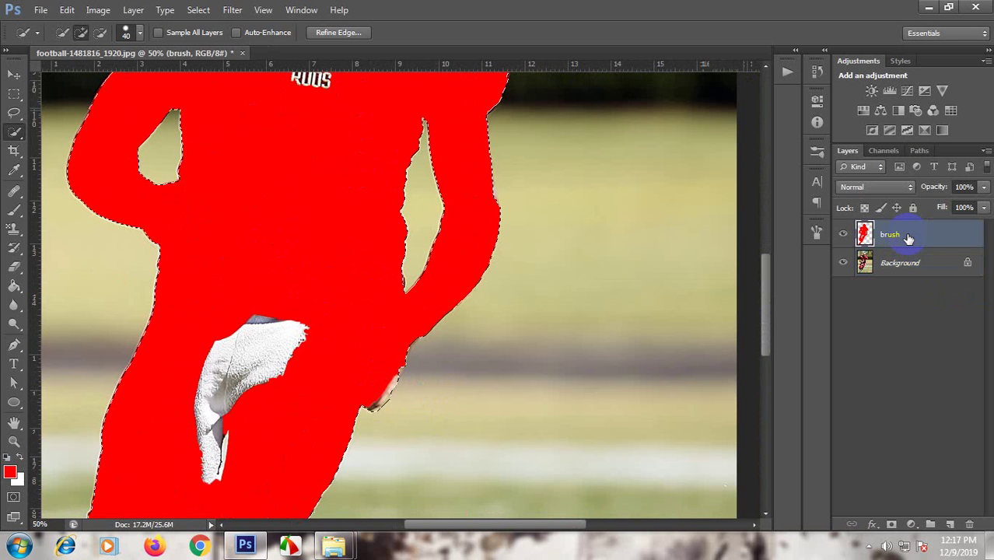
{"action": "left_click", "coordinate": [15, 209]}
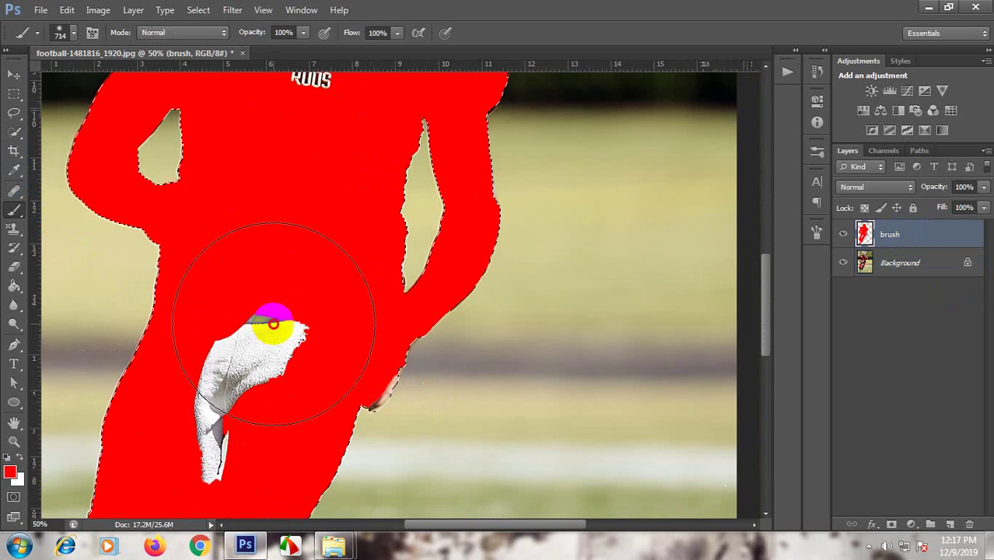
{"action": "left_click_drag", "start_coordinate": [266, 323], "coordinate": [211, 485]}
{"action": "scroll", "coordinate": [425, 277], "scroll_direction": "up", "scroll_amount": 5}
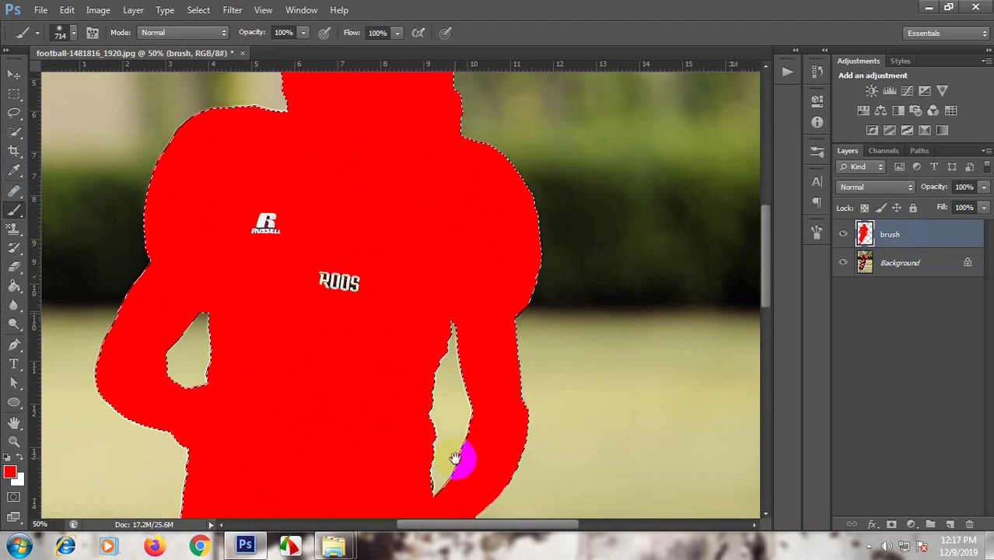
{"action": "mouse_move", "coordinate": [459, 459]}
{"action": "left_mouse_down"}
{"action": "mouse_move", "coordinate": [323, 255]}
{"action": "mouse_move", "coordinate": [266, 287]}
{"action": "left_mouse_up"}
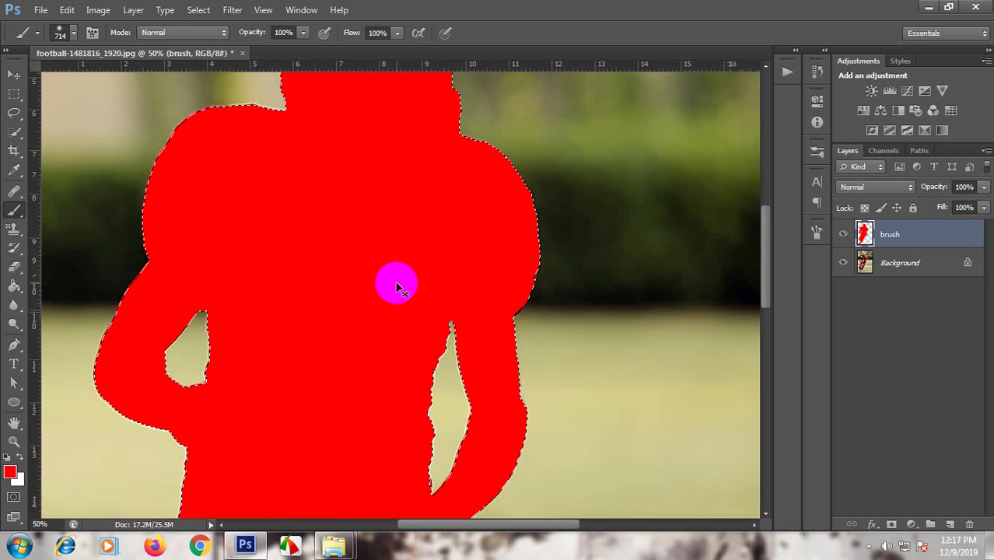
{"action": "key", "text": "ctrl+d"}
{"action": "key", "text": "ctrl+minus"}
{"action": "key", "text": "ctrl+minus"}
{"action": "key", "text": "ctrl+minus"}
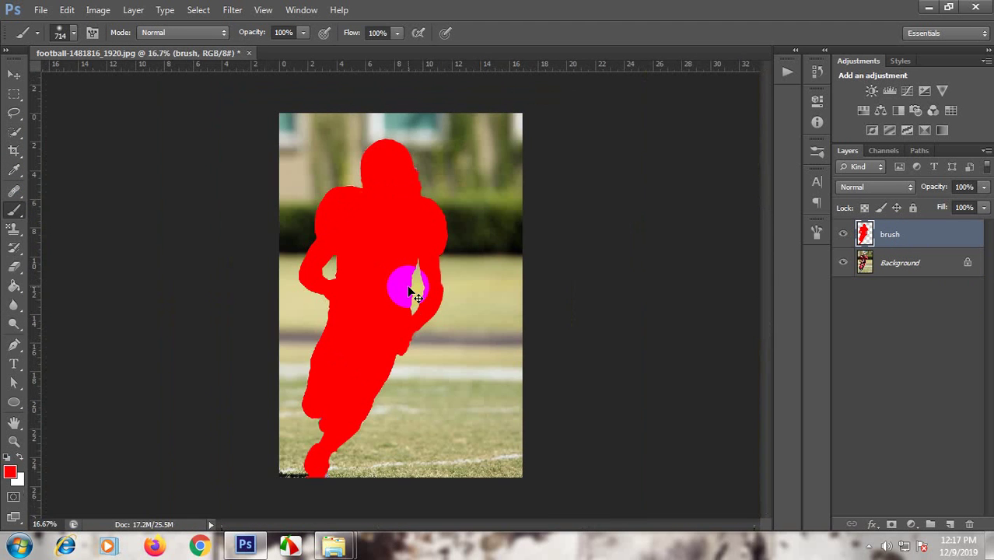
Load the Artistic Water Color Photoshop Action file into the Actions panel.
{"action": "left_click", "coordinate": [13, 80]}
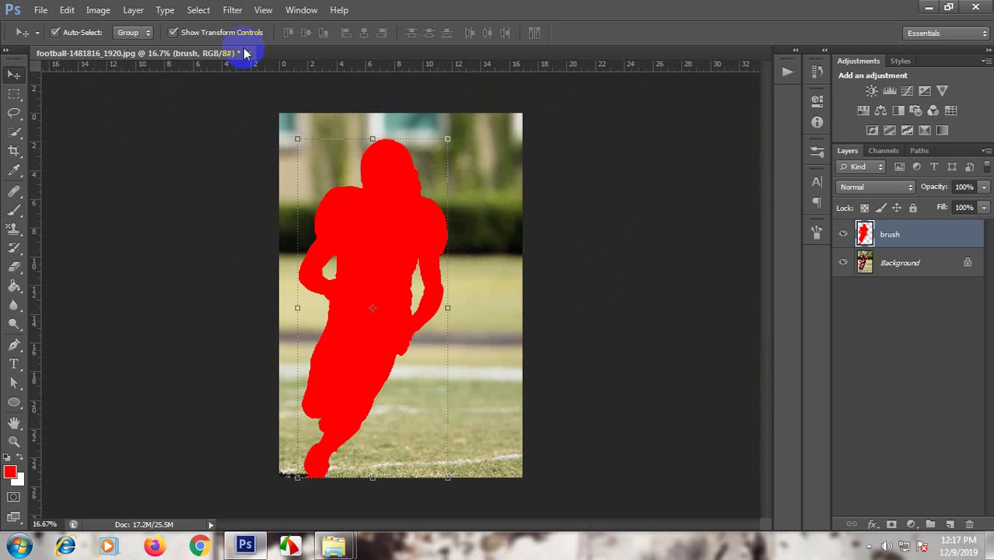
{"action": "left_click", "coordinate": [238, 13]}
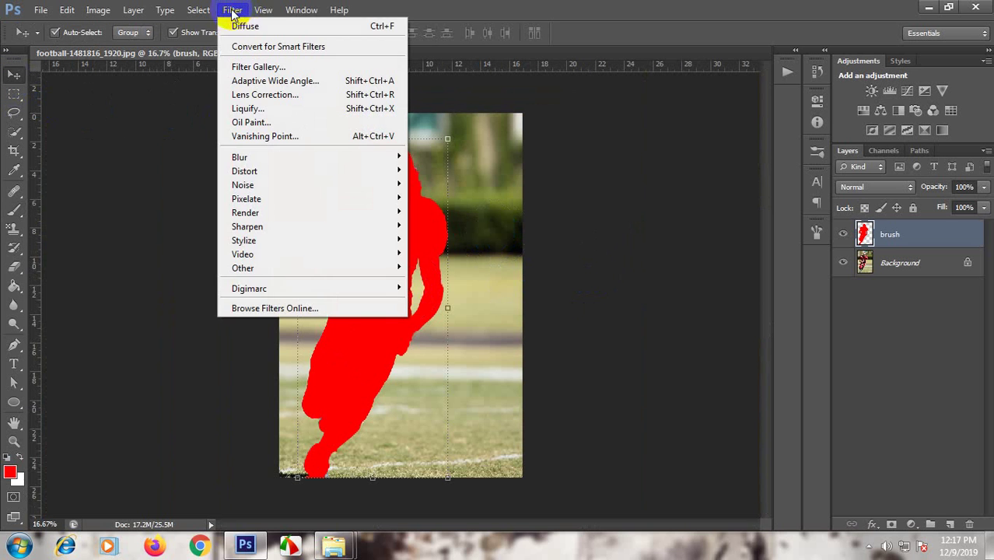
{"action": "mouse_move", "coordinate": [302, 10]}
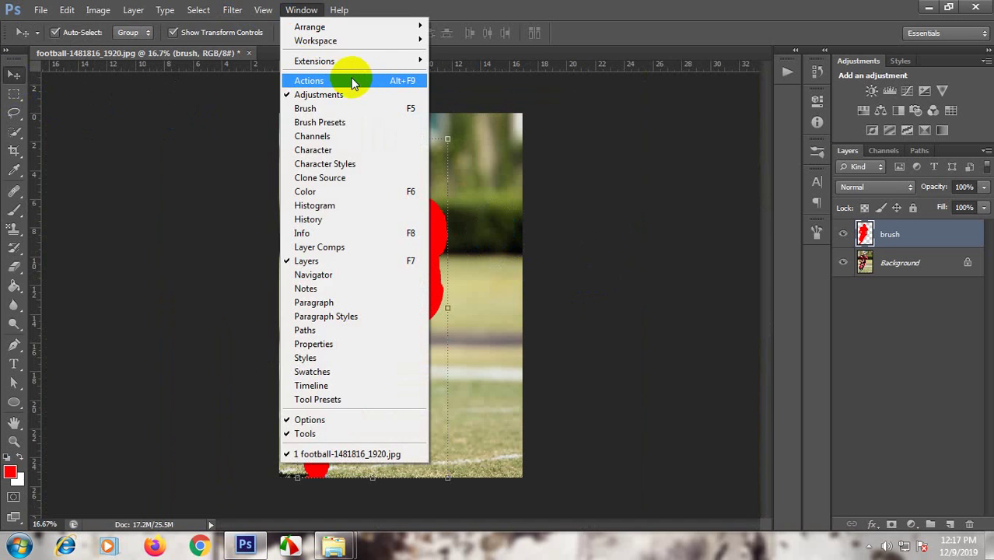
{"action": "left_click", "coordinate": [353, 84]}
{"action": "left_click", "coordinate": [765, 62]}
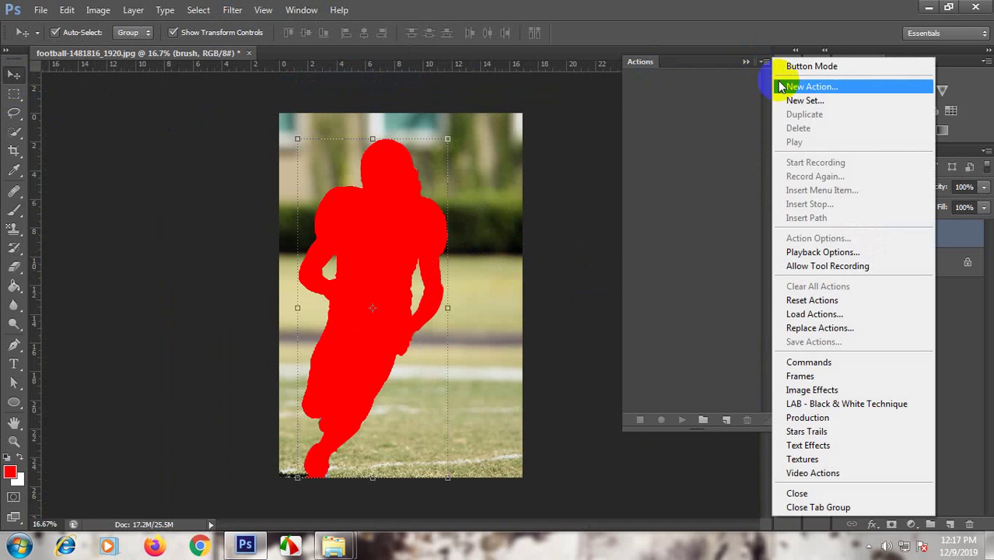
{"action": "left_click", "coordinate": [831, 315]}
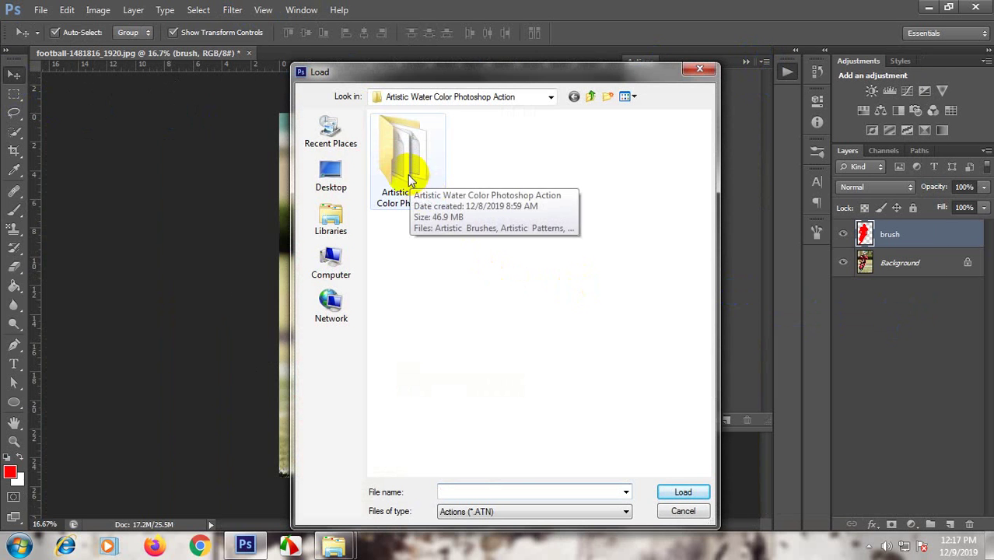
{"action": "double_click", "coordinate": [408, 179]}
{"action": "left_click", "coordinate": [410, 138]}
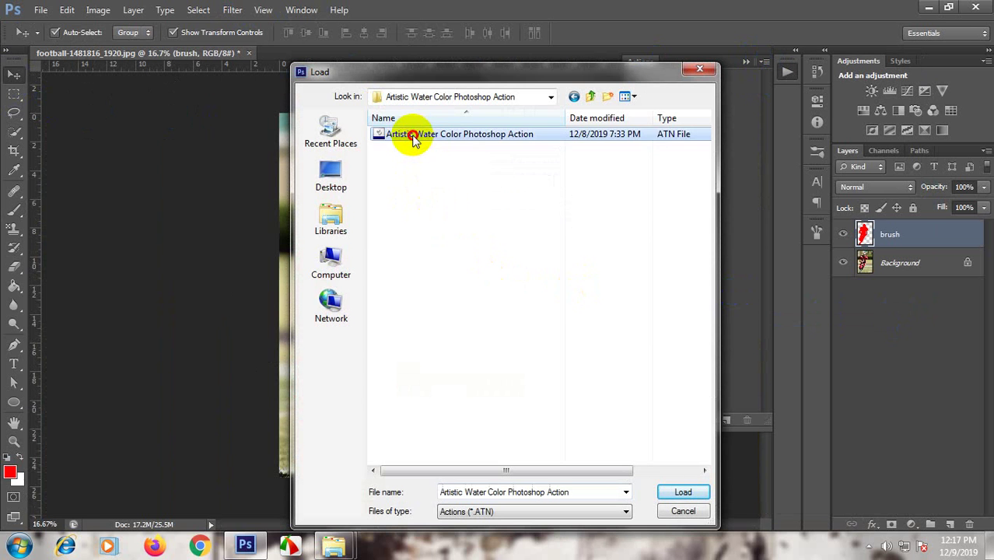
{"action": "left_click", "coordinate": [688, 491]}
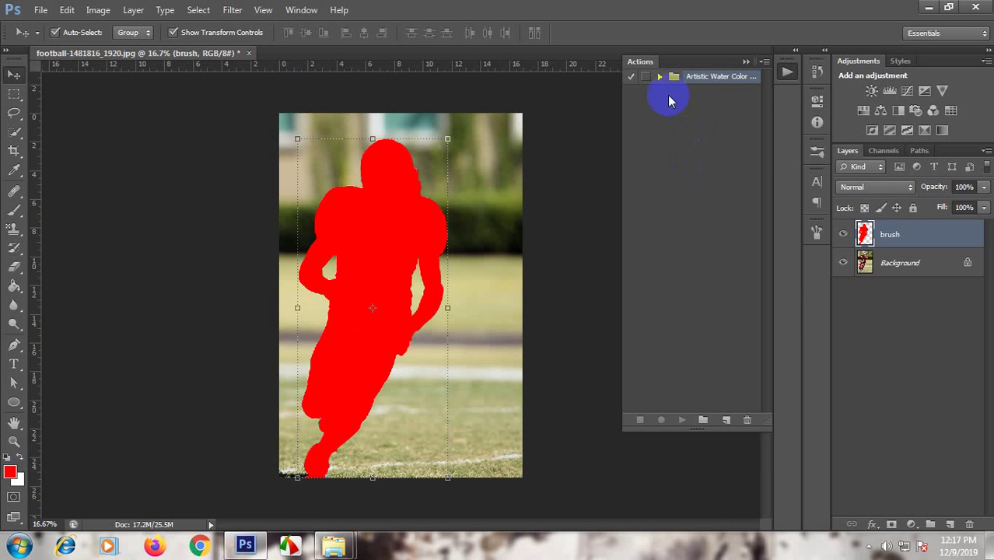
Expand the action set and load the Artistic Brushes presets in the Preset Manager.
{"action": "left_click", "coordinate": [659, 76]}
{"action": "left_click", "coordinate": [67, 10]}
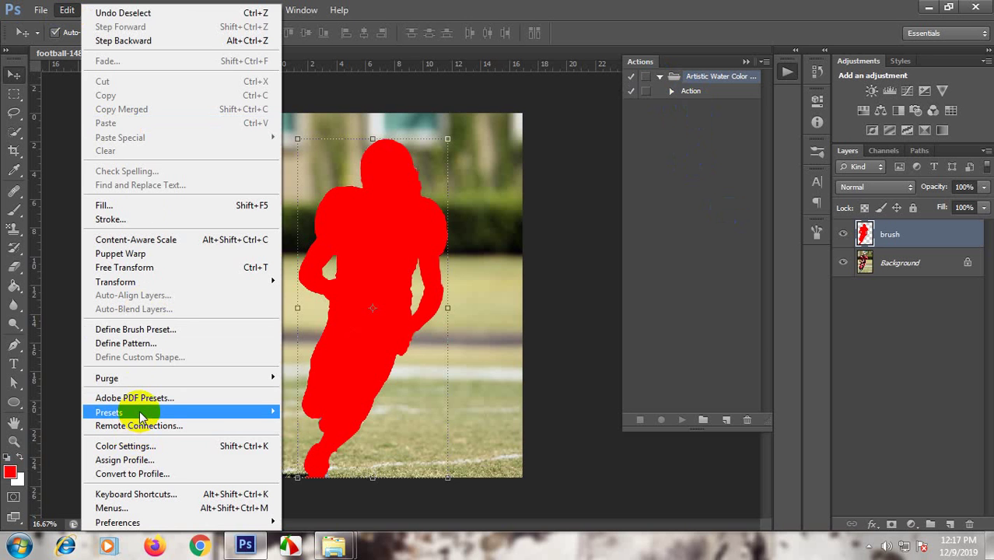
{"action": "mouse_move", "coordinate": [109, 413]}
{"action": "left_click", "coordinate": [337, 414]}
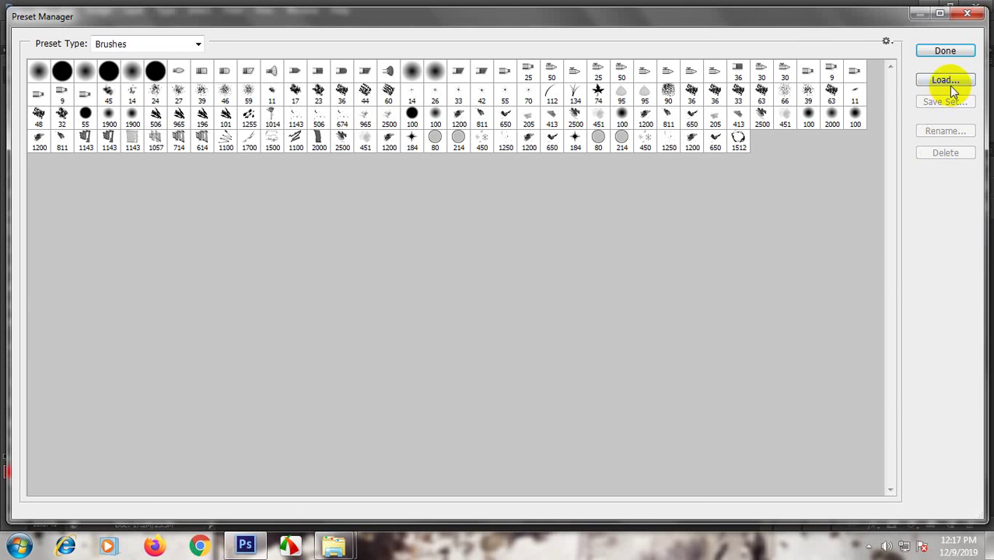
{"action": "left_click", "coordinate": [947, 81]}
{"action": "left_click", "coordinate": [436, 137]}
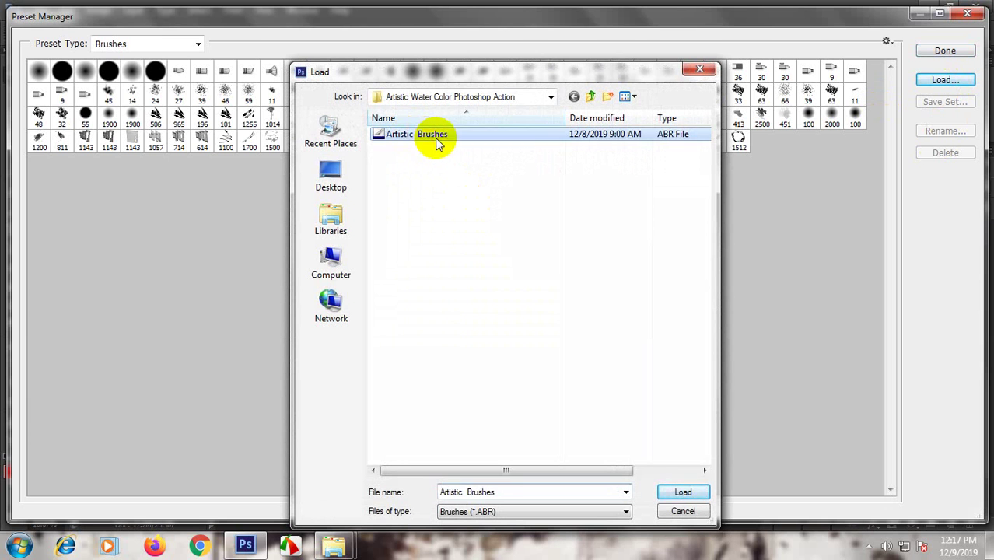
{"action": "left_click", "coordinate": [674, 492]}
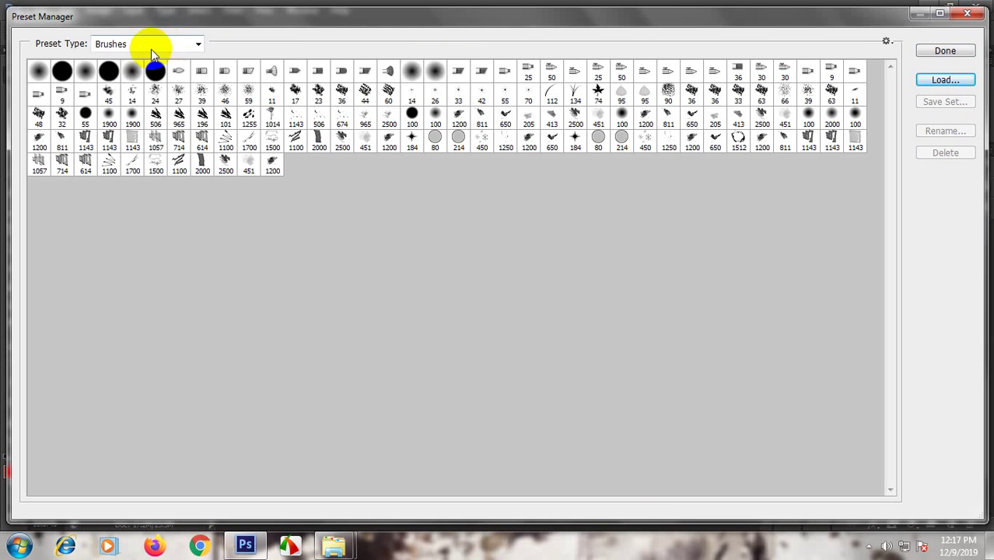
Load the Artistic Patterns presets as pattern type and close the Preset Manager.
{"action": "left_click", "coordinate": [151, 45]}
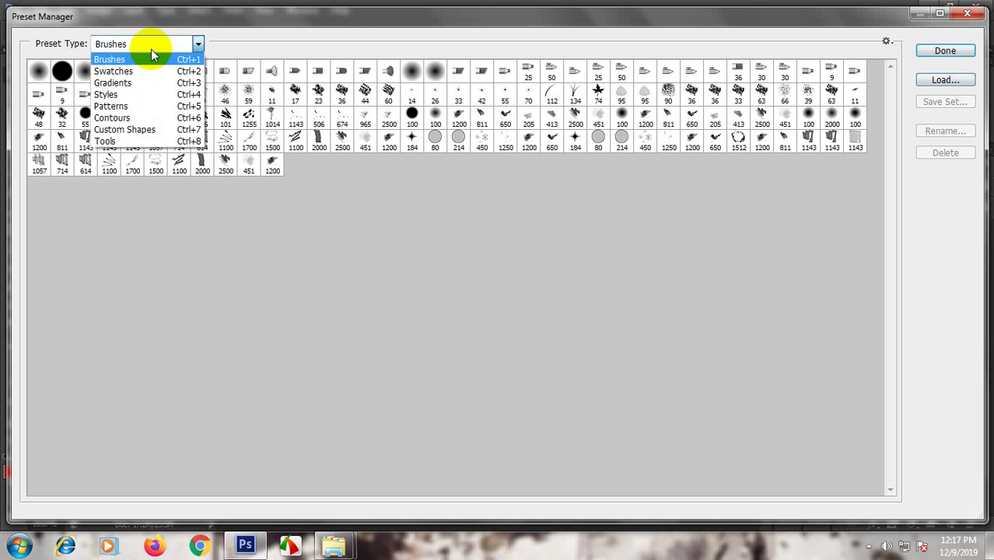
{"action": "left_click", "coordinate": [128, 110]}
{"action": "left_click", "coordinate": [942, 80]}
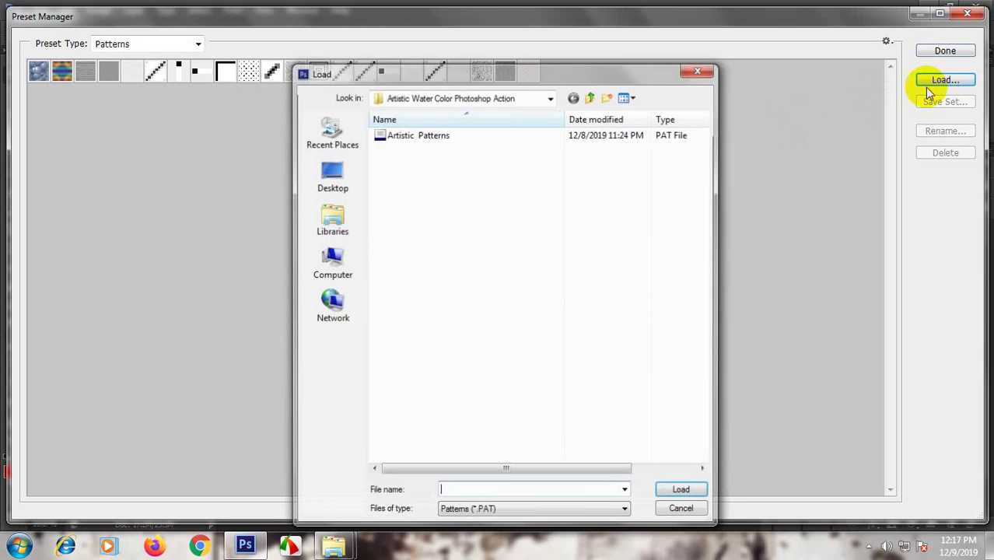
{"action": "left_click", "coordinate": [426, 138]}
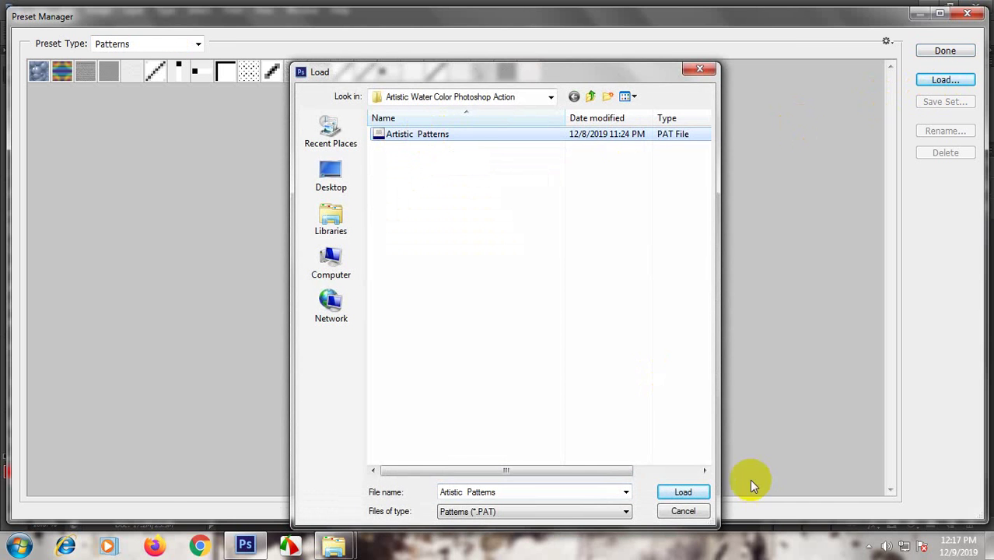
{"action": "left_click", "coordinate": [684, 493]}
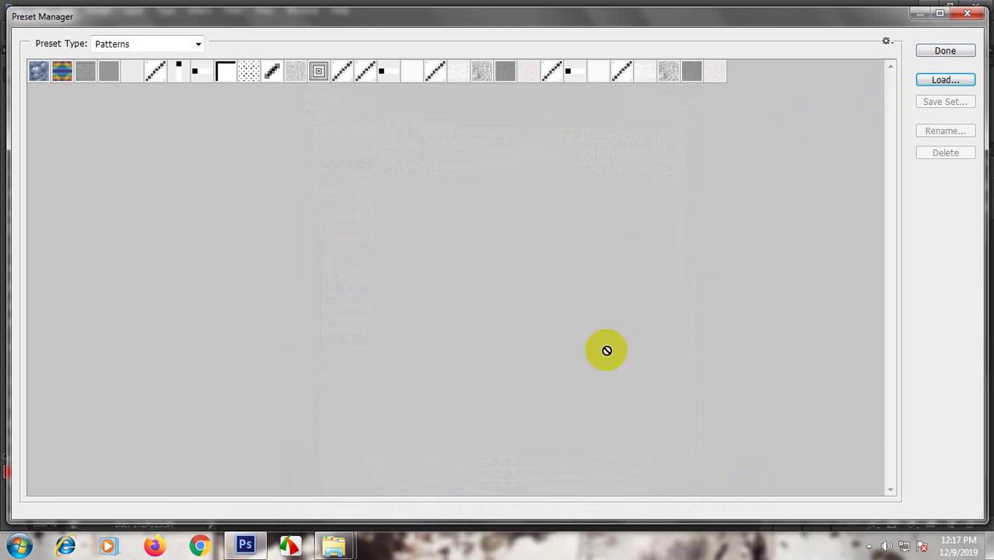
{"action": "left_click", "coordinate": [946, 49]}
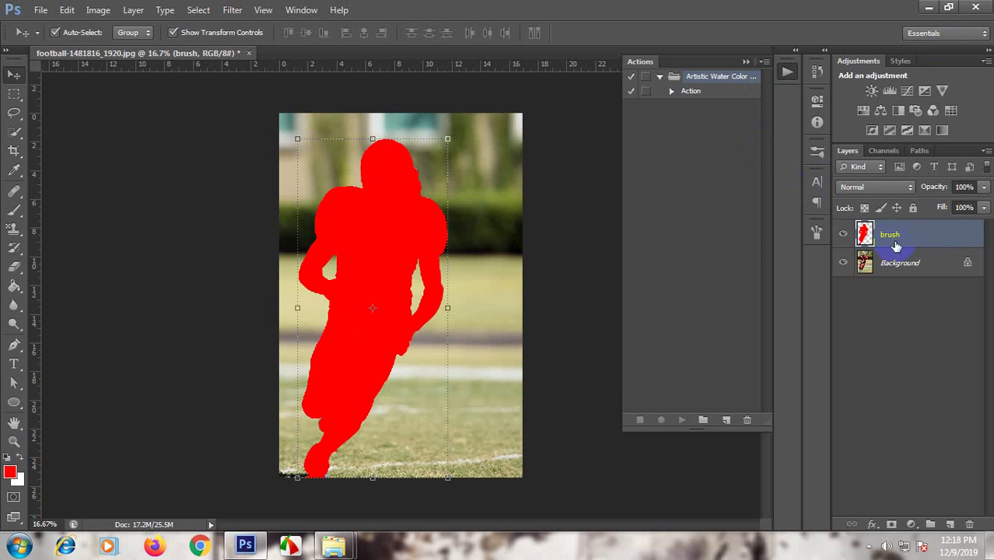
Play the Artistic Water Color set's Action entry on the red player.
{"action": "left_click", "coordinate": [674, 91]}
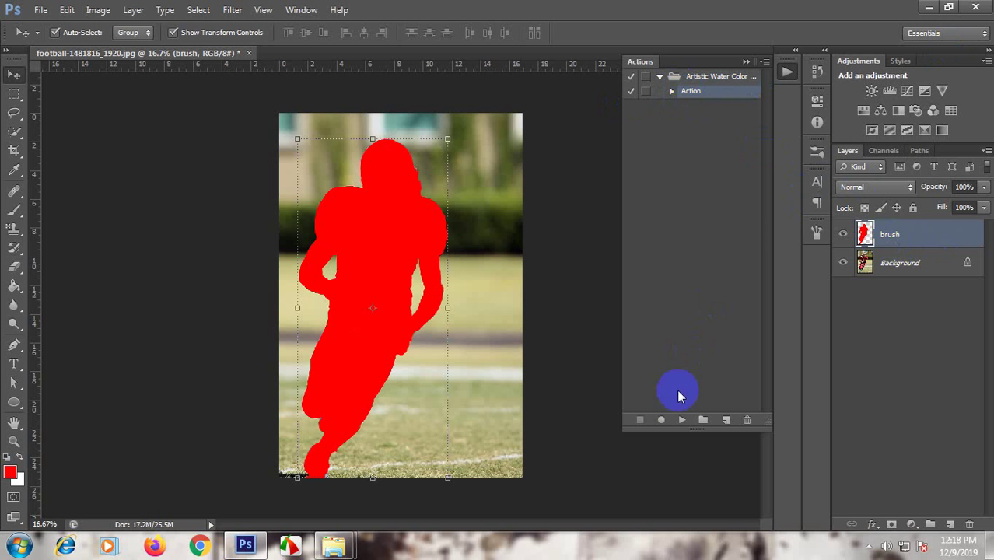
{"action": "left_click", "coordinate": [681, 421]}
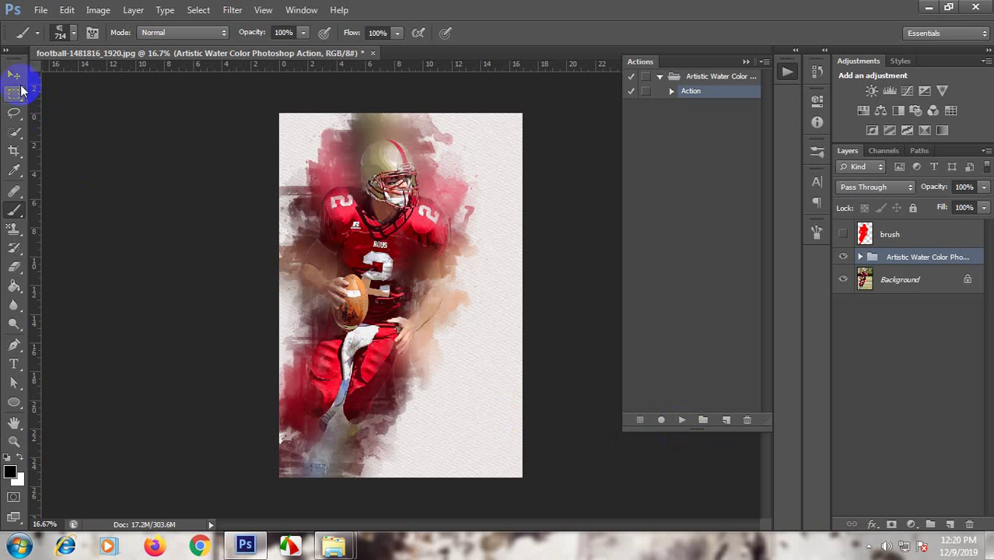
Expand the watercolor group and its BG group, then hide the Pattern fill layer.
{"action": "left_click", "coordinate": [17, 78]}
{"action": "key", "text": "ctrl+plus"}
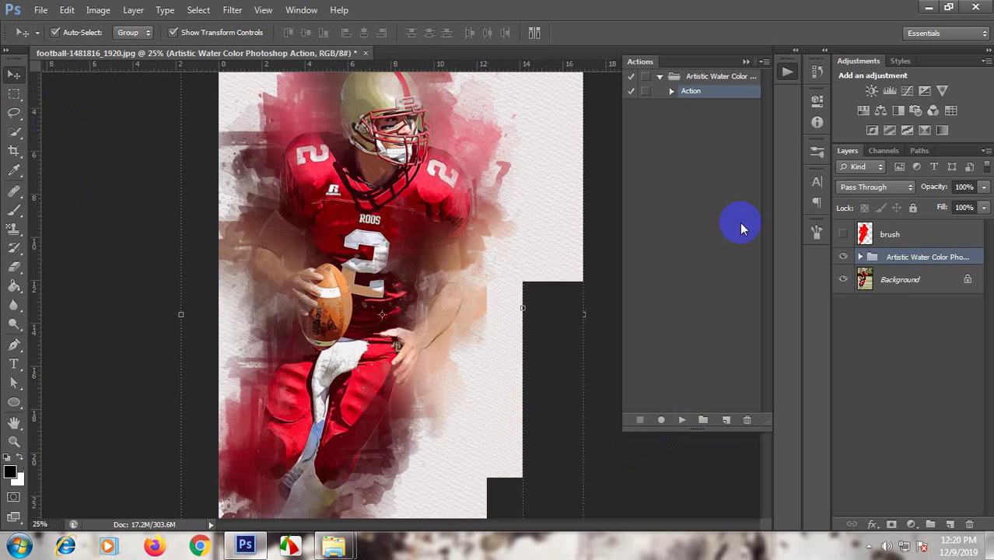
{"action": "left_click", "coordinate": [860, 258]}
{"action": "key", "text": "ctrl+minus"}
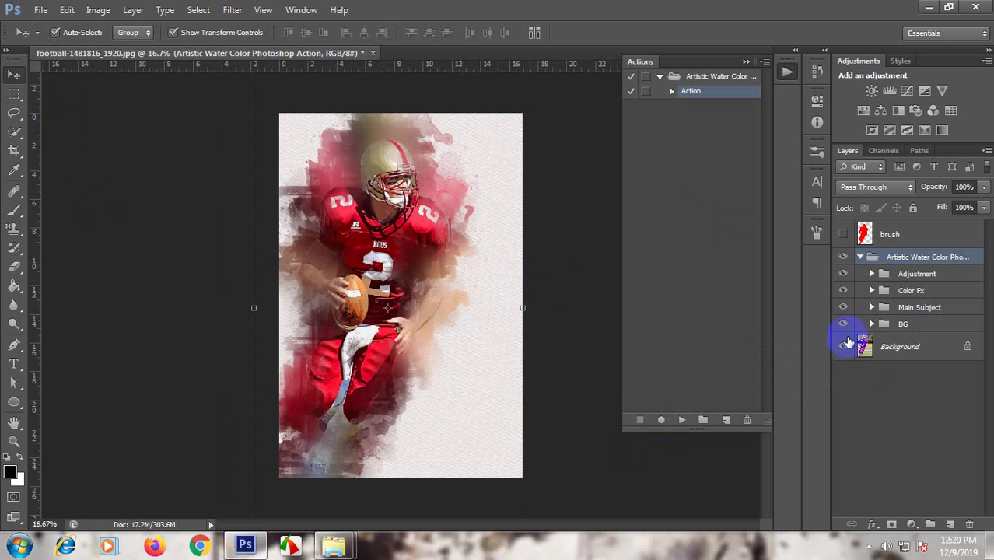
{"action": "left_click", "coordinate": [873, 323]}
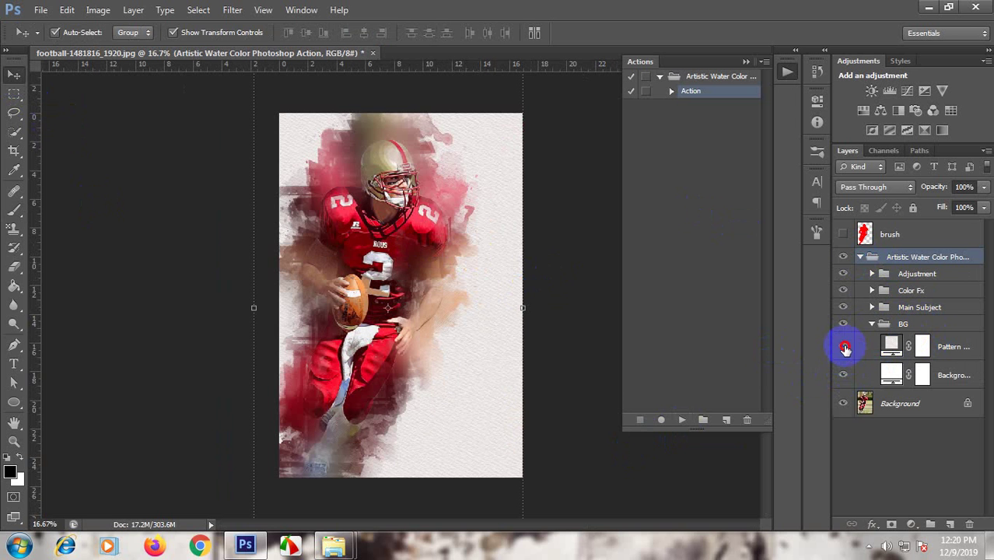
{"action": "left_click", "coordinate": [843, 347]}
{"action": "key", "text": "ctrl+plus"}
{"action": "key", "text": "ctrl+plus"}
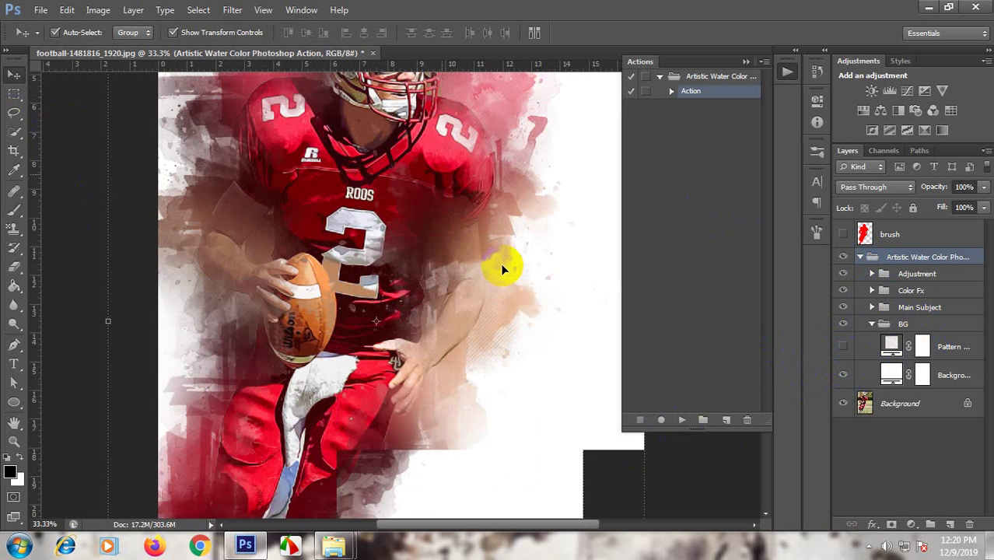
{"action": "key", "text": "ctrl+minus"}
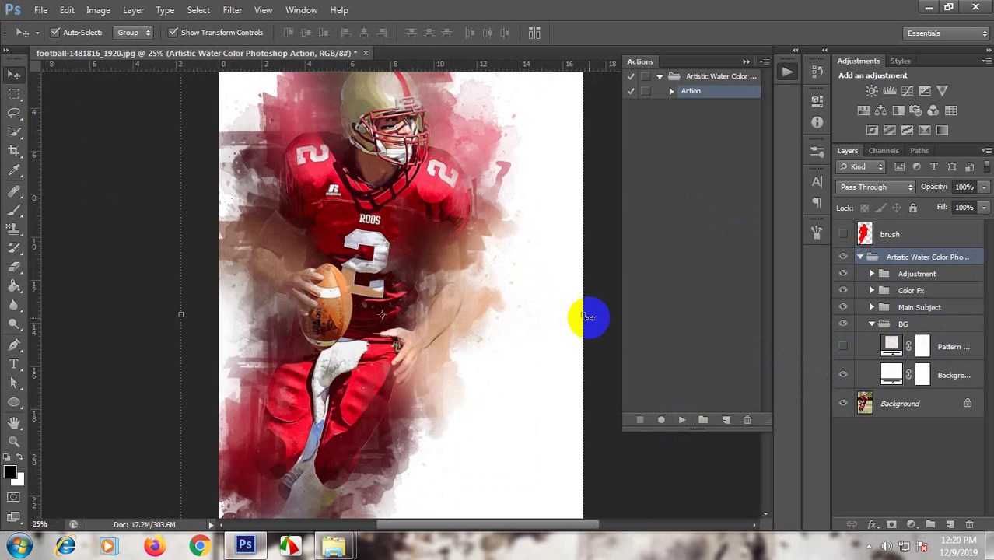
{"action": "double_click", "coordinate": [890, 375]}
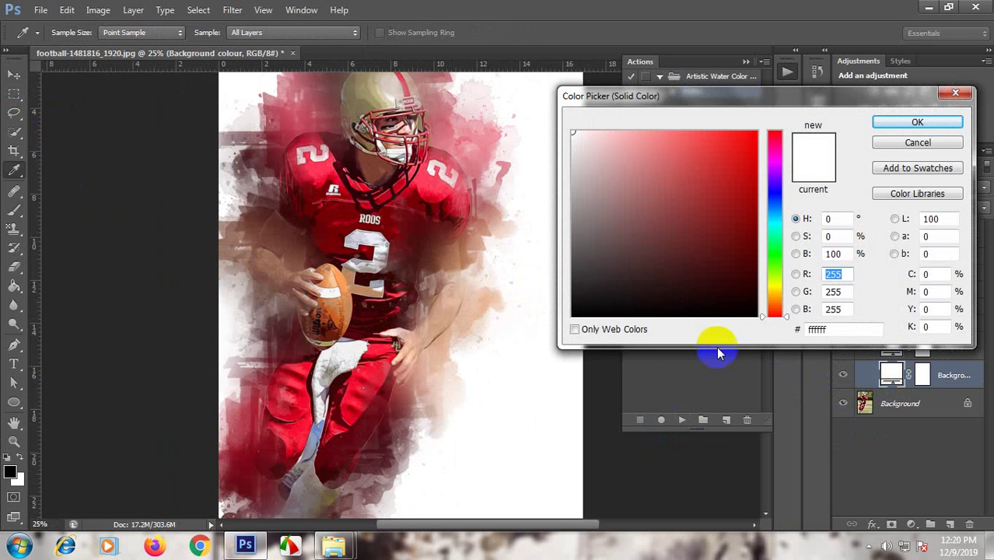
{"action": "mouse_move", "coordinate": [449, 169]}
{"action": "left_mouse_down"}
{"action": "mouse_move", "coordinate": [460, 209]}
{"action": "mouse_move", "coordinate": [379, 101]}
{"action": "mouse_move", "coordinate": [389, 141]}
{"action": "mouse_move", "coordinate": [450, 195]}
{"action": "left_mouse_up"}
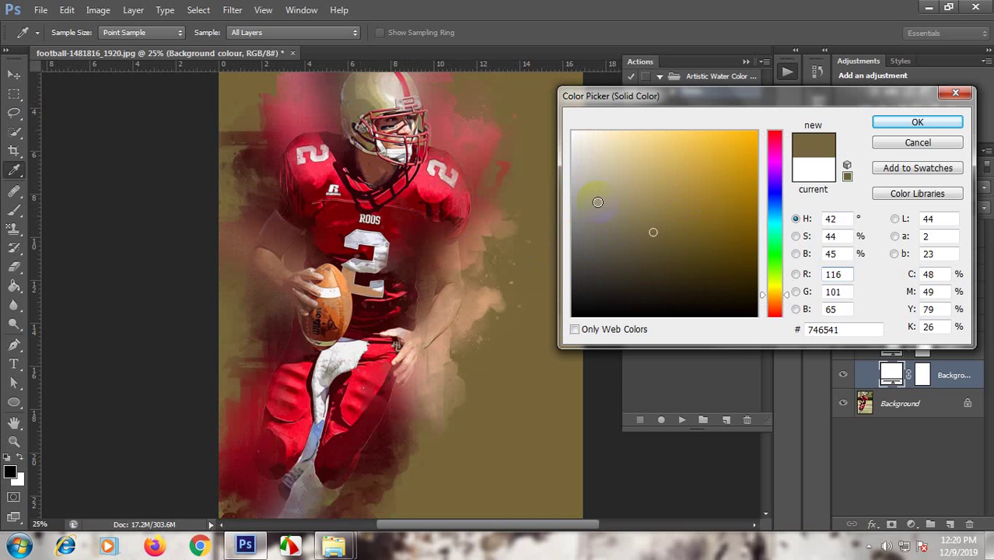
{"action": "left_click", "coordinate": [573, 132]}
{"action": "left_click", "coordinate": [894, 123]}
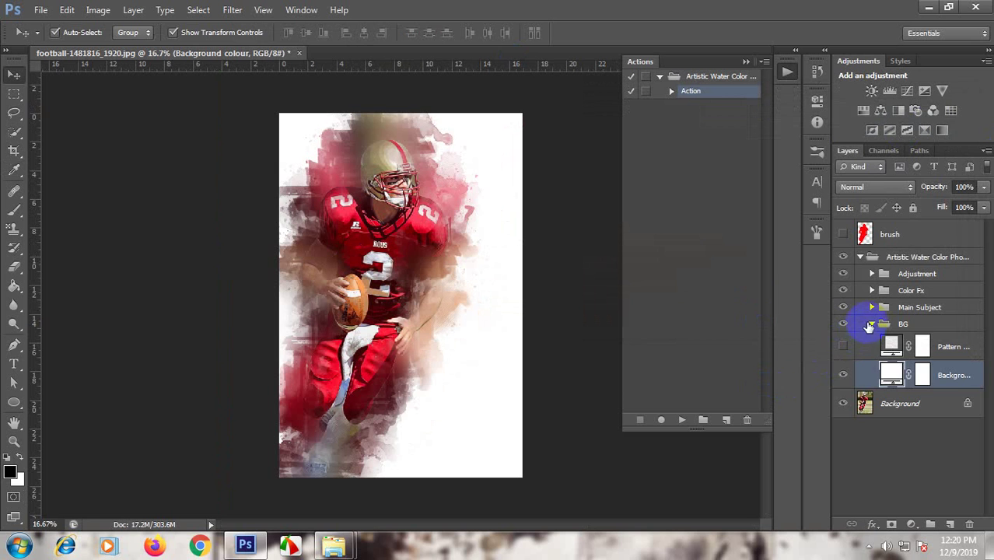
Set the Main Subject group's Vibrance 1 layer to Vibrance +91 and Saturation +15.
{"action": "left_click", "coordinate": [873, 324]}
{"action": "left_click", "coordinate": [872, 307]}
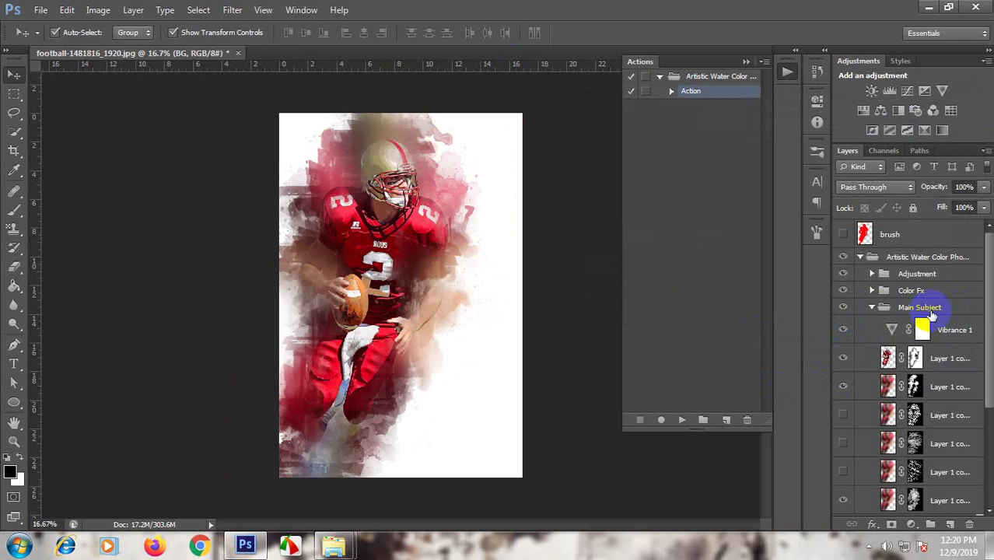
{"action": "double_click", "coordinate": [891, 329]}
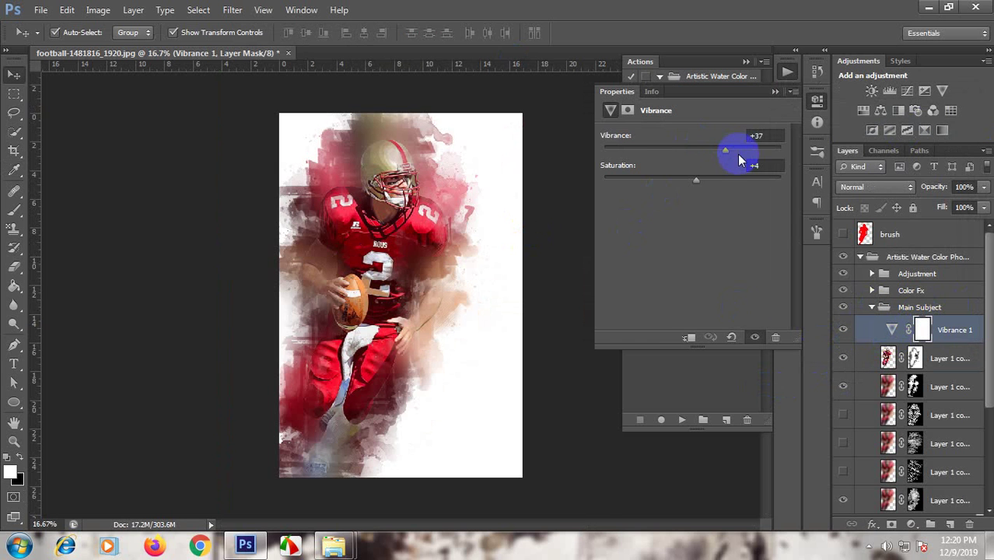
{"action": "left_click_drag", "start_coordinate": [739, 149], "coordinate": [773, 149]}
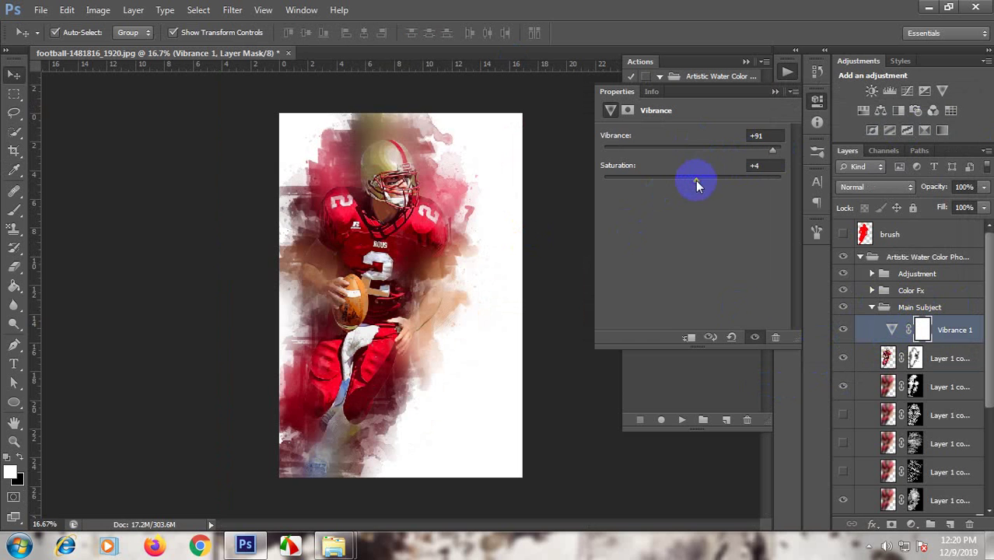
{"action": "mouse_move", "coordinate": [696, 179]}
{"action": "left_mouse_down"}
{"action": "mouse_move", "coordinate": [718, 185]}
{"action": "mouse_move", "coordinate": [705, 181]}
{"action": "left_mouse_up"}
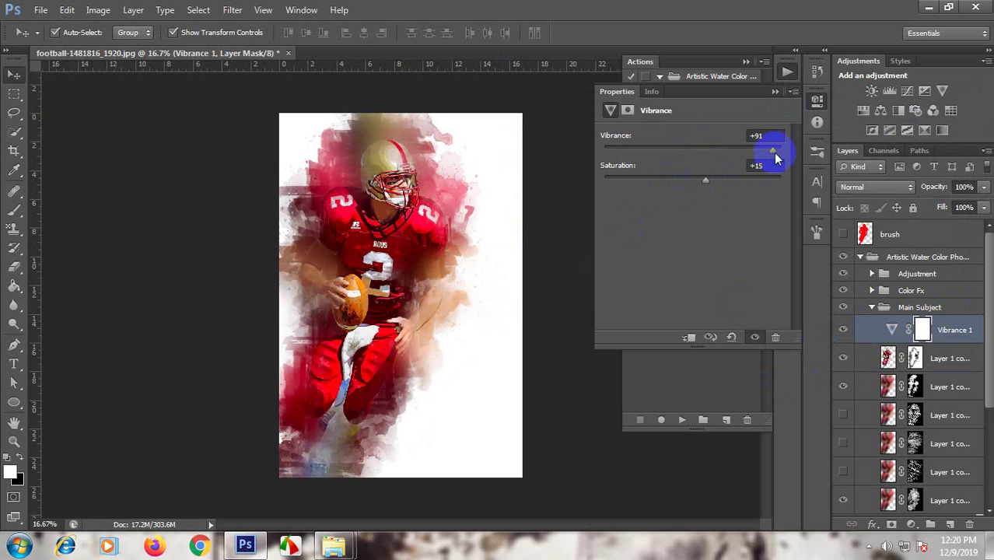
{"action": "left_click", "coordinate": [774, 92]}
Scroll through the Main Subject layers and zoom out to see the whole image.
{"action": "scroll", "coordinate": [903, 360], "scroll_direction": "down", "scroll_amount": 1}
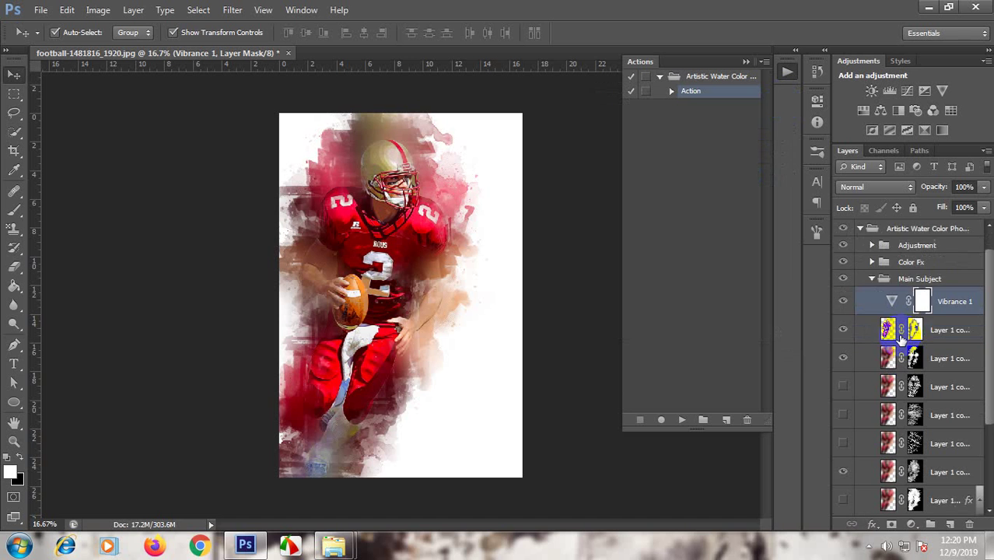
{"action": "scroll", "coordinate": [980, 389], "scroll_direction": "down", "scroll_amount": 2}
{"action": "scroll", "coordinate": [977, 378], "scroll_direction": "down", "scroll_amount": 3}
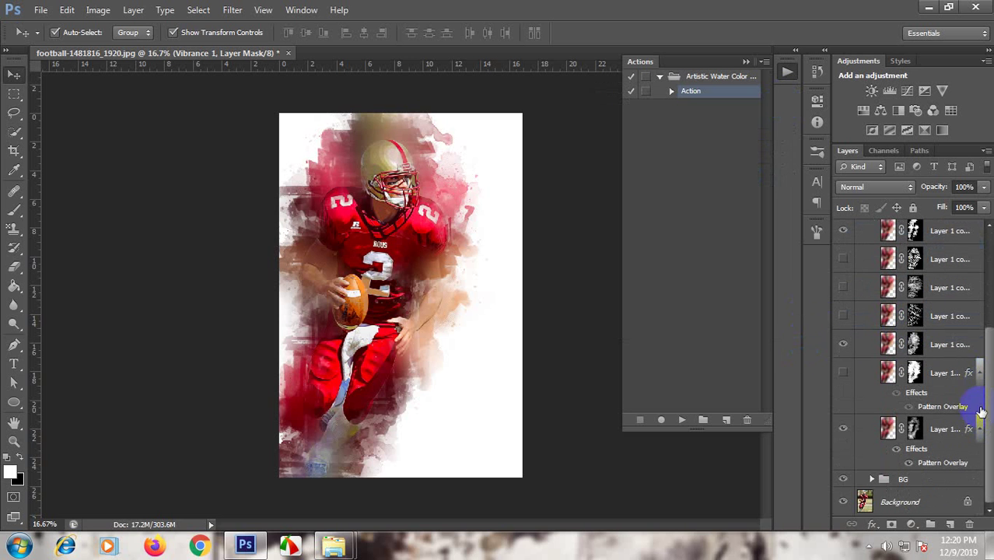
{"action": "scroll", "coordinate": [534, 360], "scroll_direction": "up", "scroll_amount": 1}
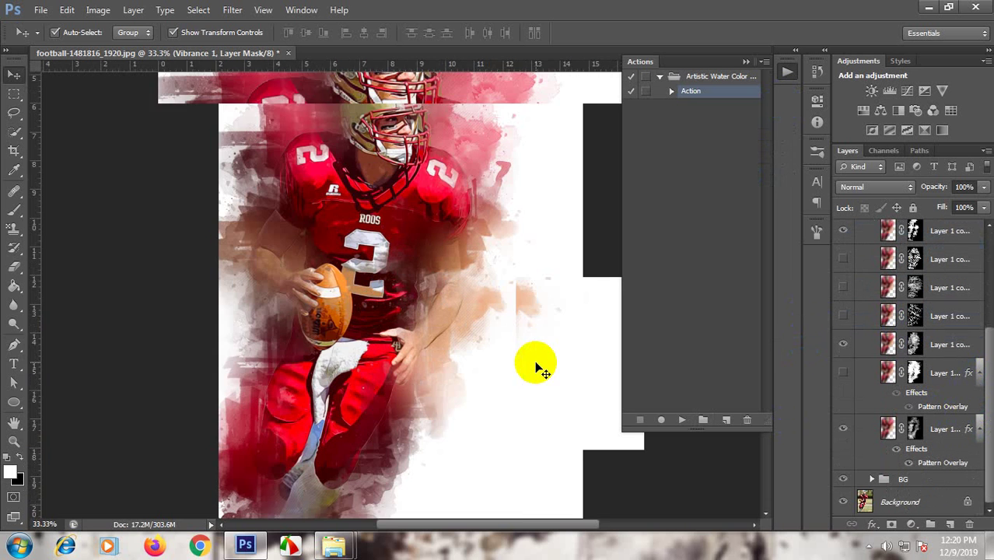
{"action": "scroll", "coordinate": [535, 360], "scroll_direction": "up", "scroll_amount": 1}
{"action": "scroll", "coordinate": [533, 350], "scroll_direction": "up", "scroll_amount": 1}
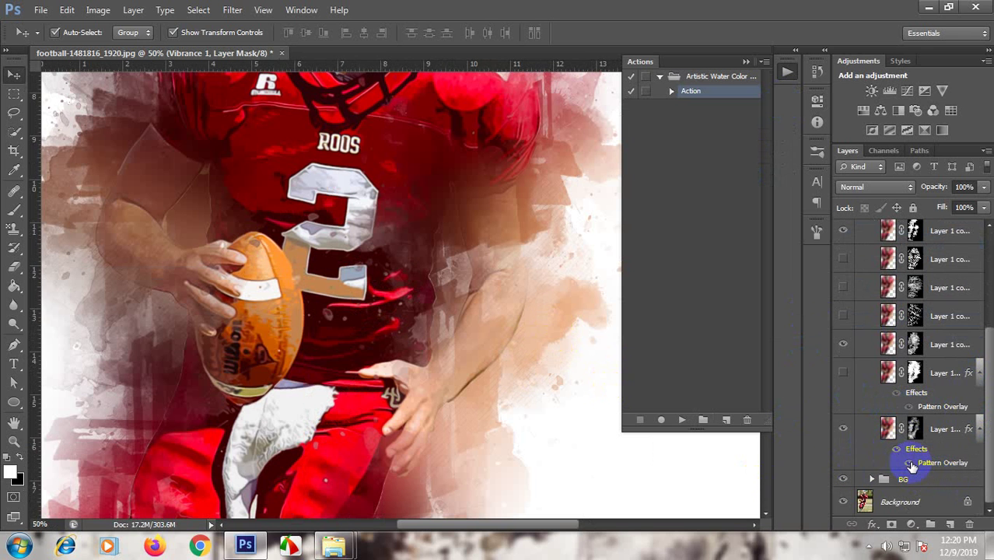
{"action": "left_click", "coordinate": [865, 351]}
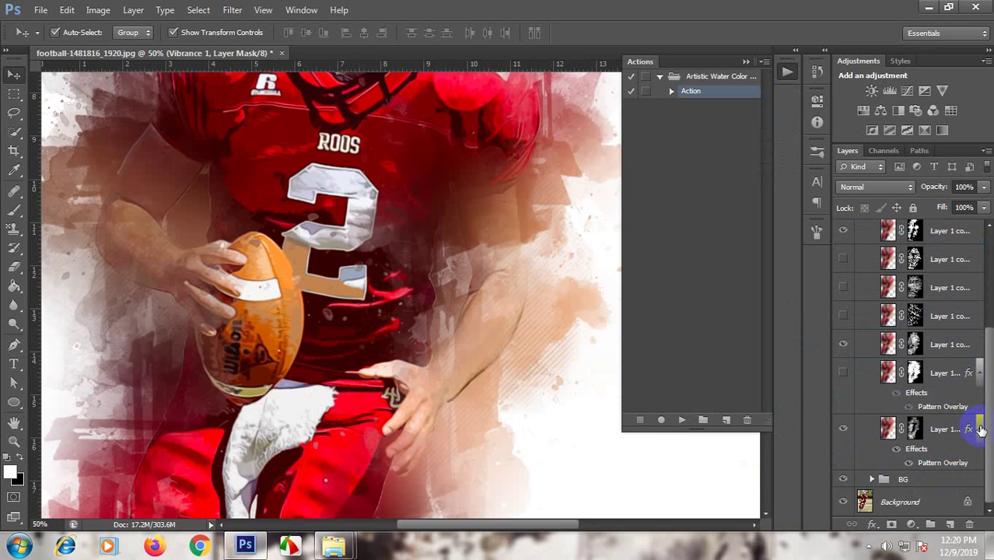
{"action": "scroll", "coordinate": [982, 431], "scroll_direction": "up", "scroll_amount": 1}
{"action": "key", "text": "ctrl+minus"}
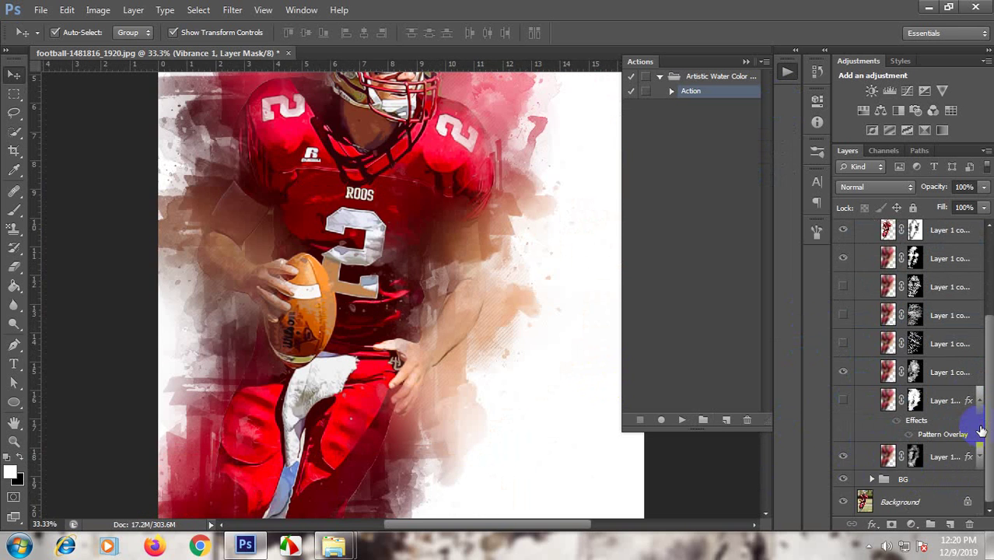
{"action": "left_click", "coordinate": [855, 406]}
{"action": "key", "text": "ctrl+minus"}
{"action": "key", "text": "ctrl+minus"}
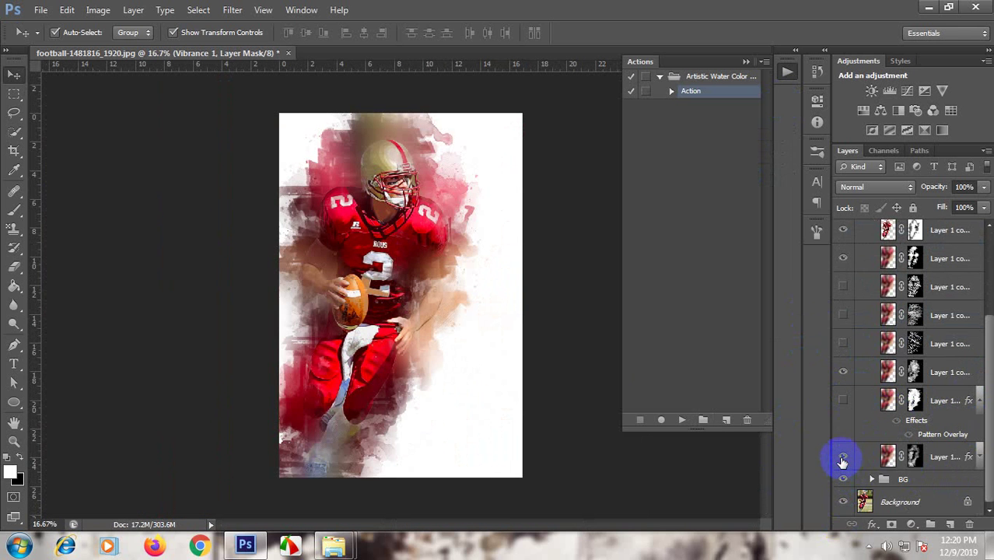
Compare the lower and upper watercolor copies, turning the striped pattern overlay off.
{"action": "left_click", "coordinate": [842, 457]}
{"action": "left_click", "coordinate": [844, 400]}
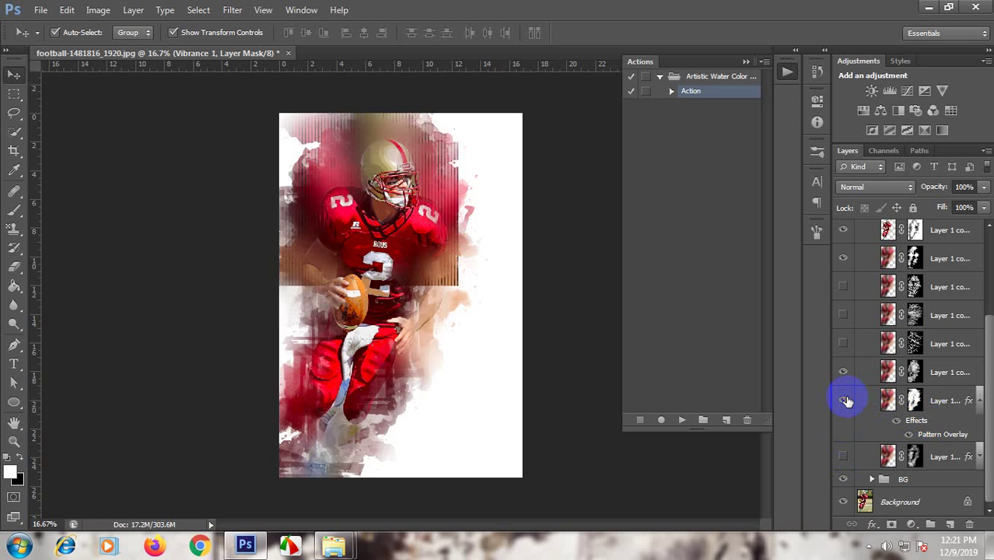
{"action": "key", "text": "ctrl+plus"}
{"action": "key", "text": "ctrl+plus"}
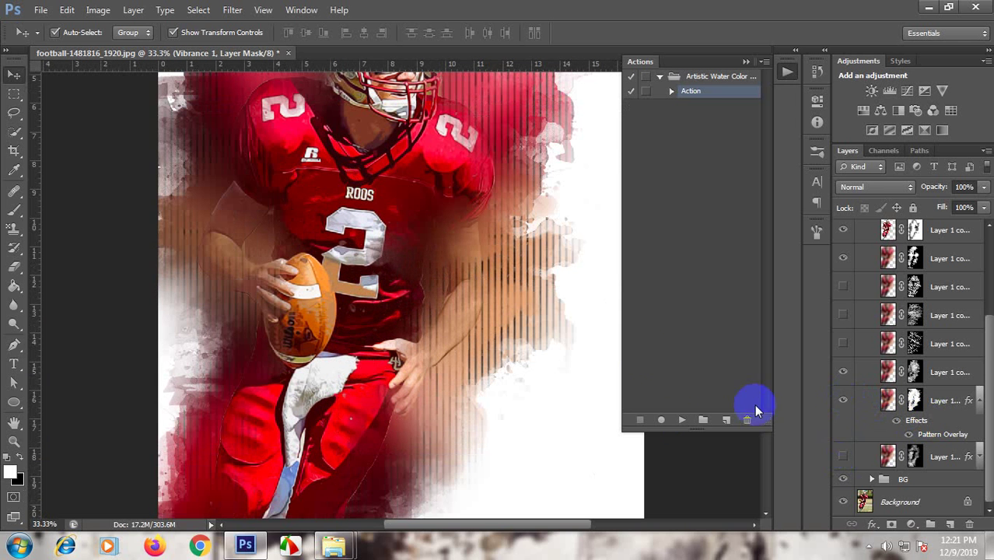
{"action": "left_click", "coordinate": [909, 434]}
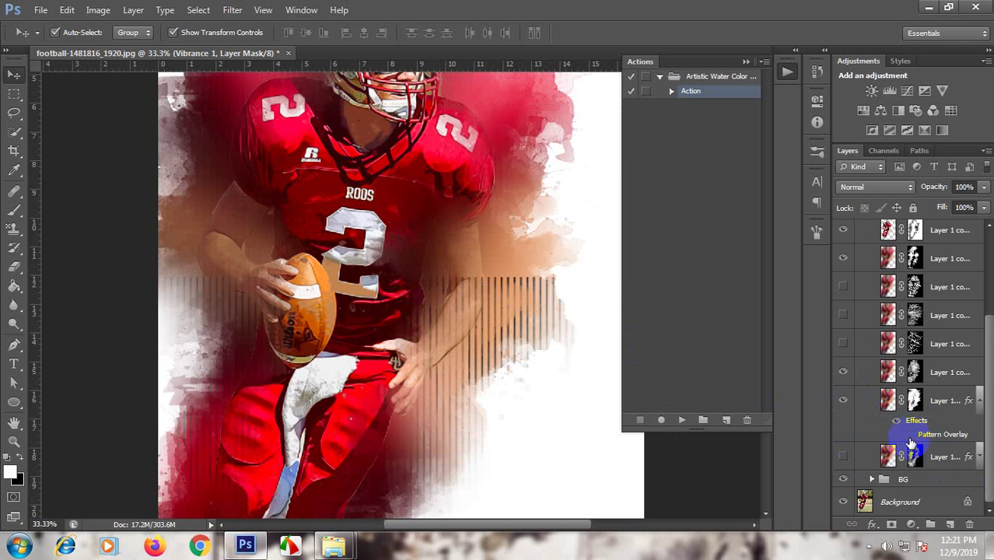
{"action": "key", "text": "ctrl+minus"}
{"action": "key", "text": "ctrl+minus"}
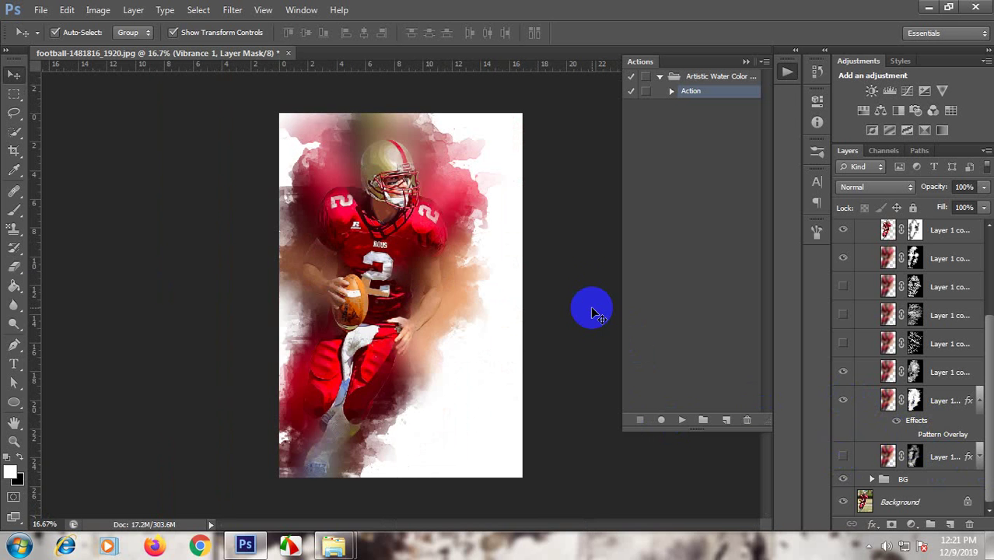
{"action": "left_click", "coordinate": [843, 401]}
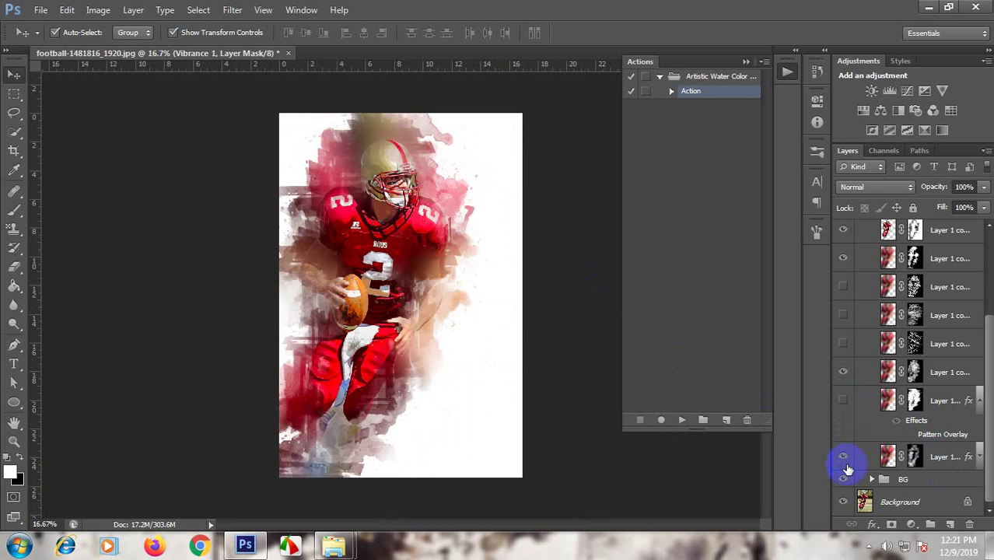
{"action": "left_click", "coordinate": [845, 458]}
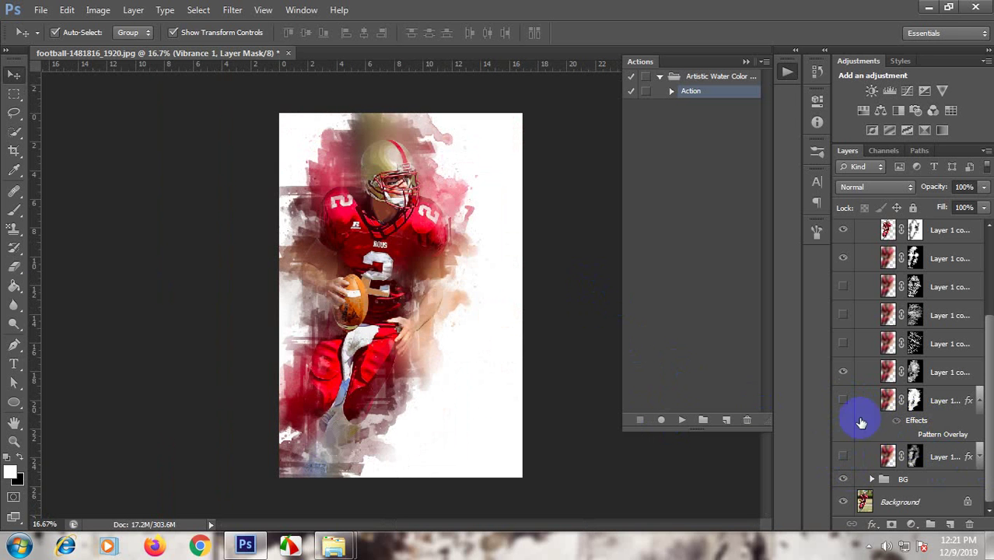
{"action": "left_click", "coordinate": [979, 401]}
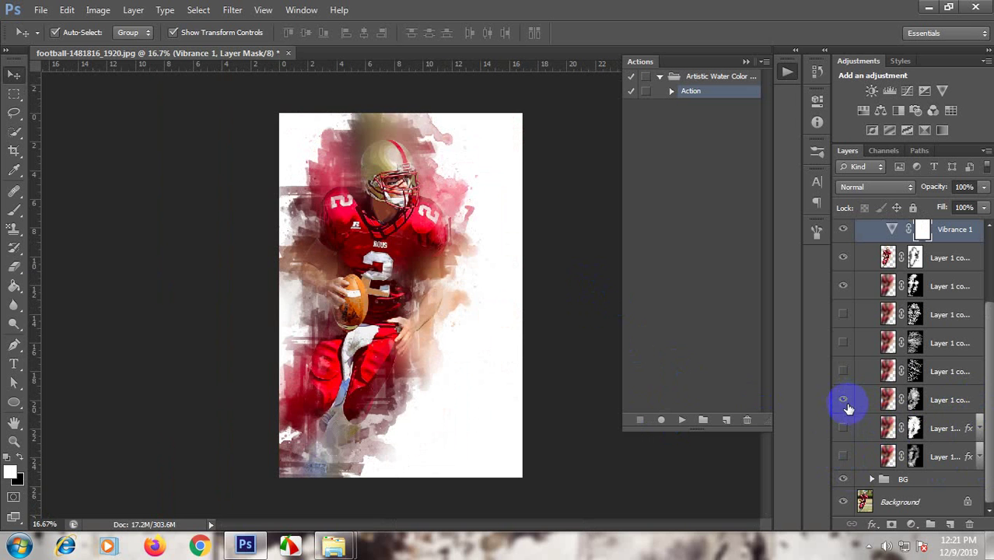
Toggle several Layer 1 copy texture layers to compare splattery, smooth and streaky watercolor variants.
{"action": "left_click", "coordinate": [841, 373]}
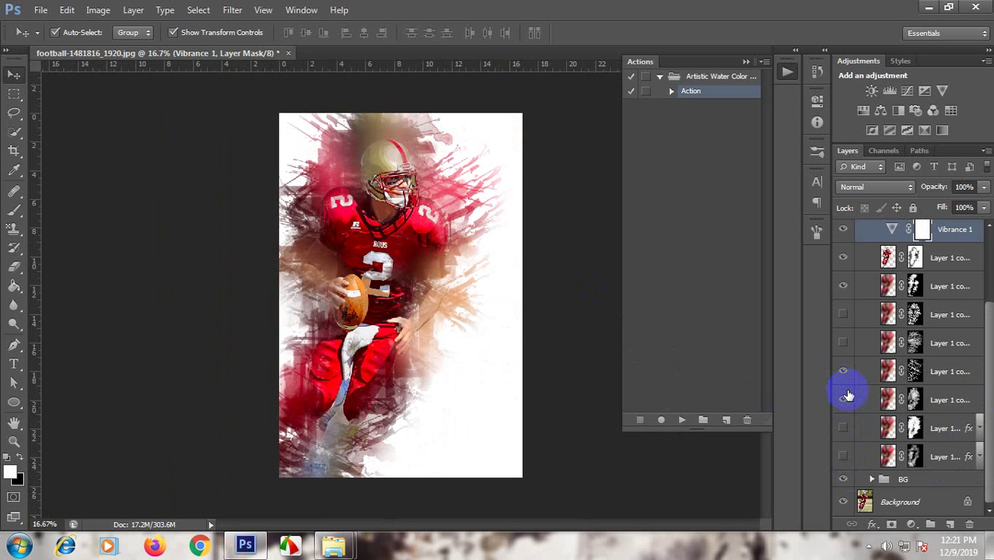
{"action": "left_click", "coordinate": [847, 400]}
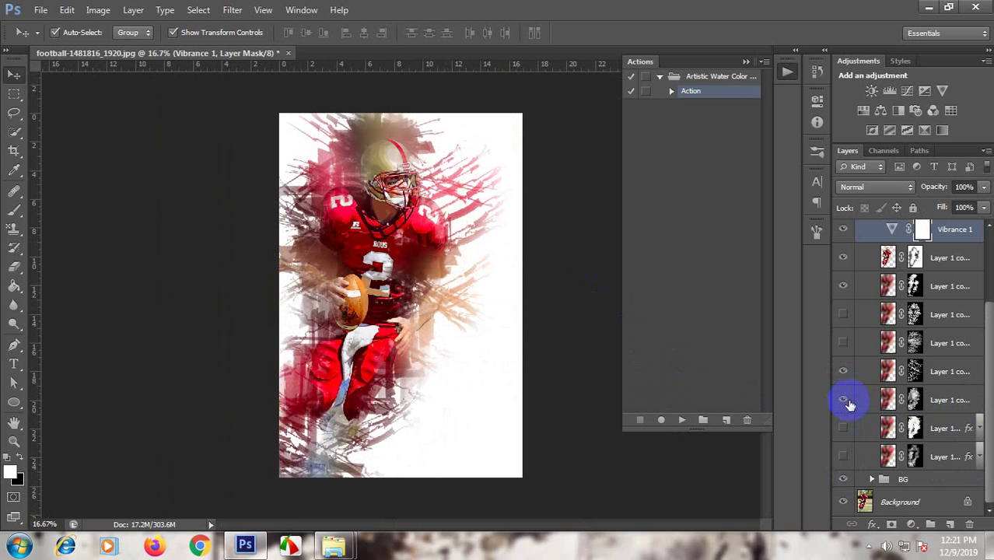
{"action": "left_click", "coordinate": [844, 372]}
{"action": "left_click", "coordinate": [845, 343]}
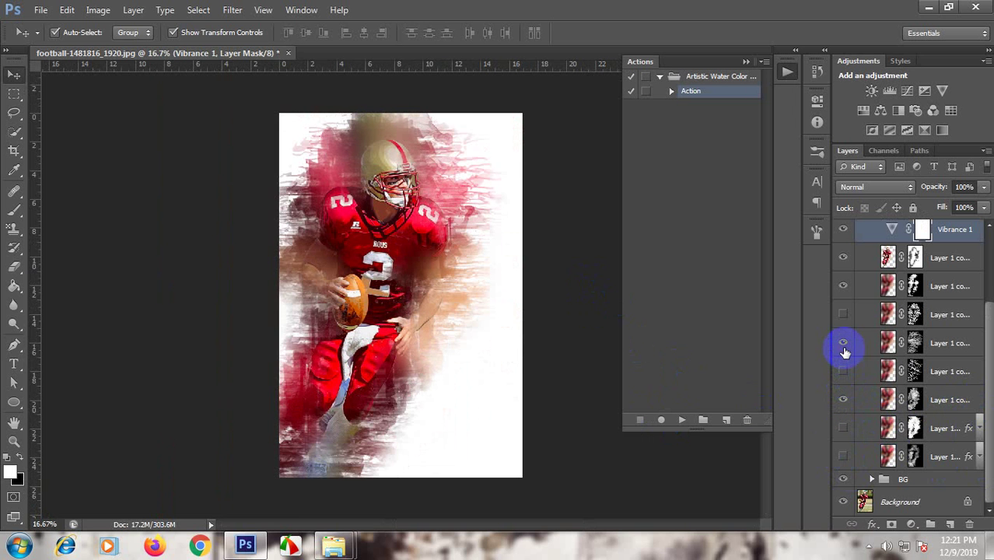
{"action": "left_click", "coordinate": [843, 400]}
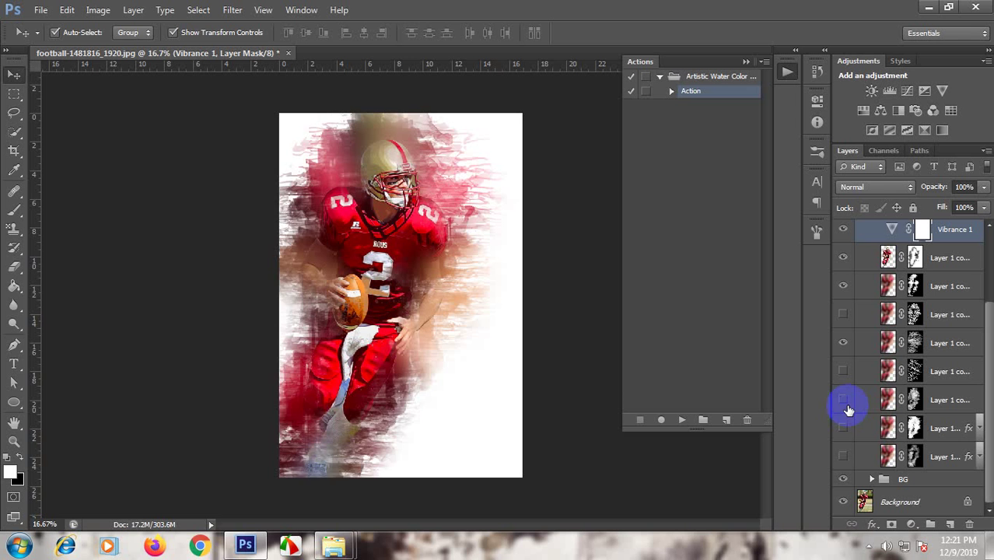
{"action": "left_click", "coordinate": [846, 346]}
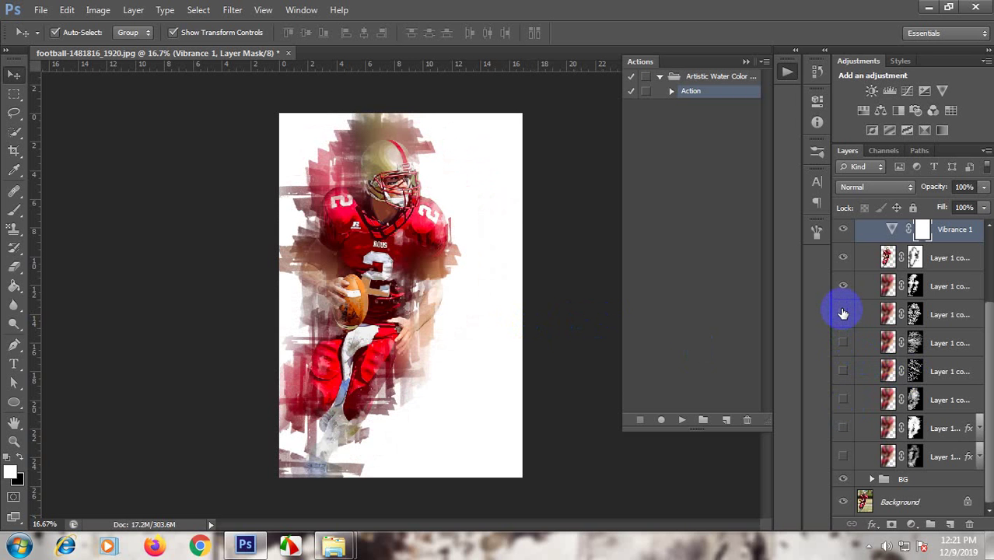
{"action": "left_click", "coordinate": [844, 313]}
{"action": "left_click", "coordinate": [845, 287]}
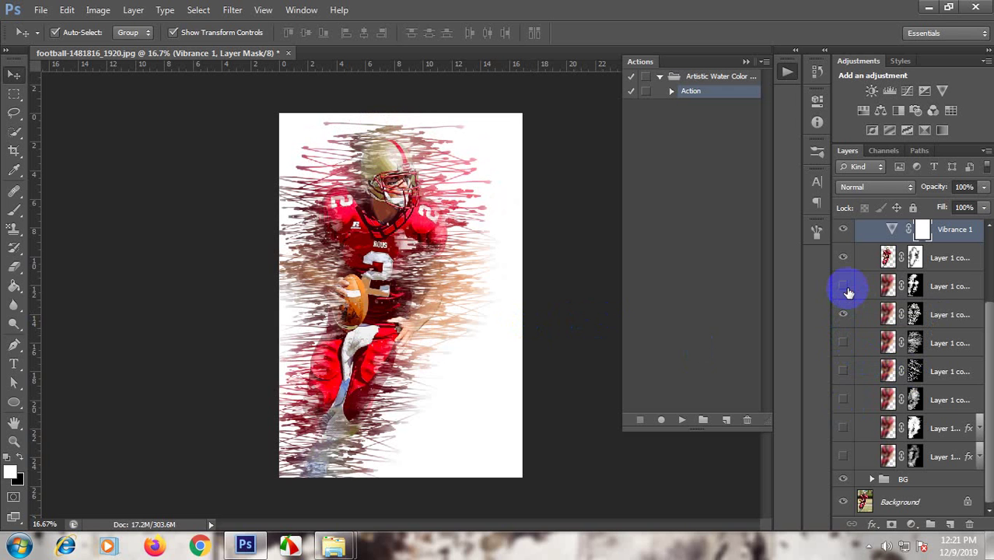
{"action": "left_click", "coordinate": [845, 287]}
{"action": "left_click", "coordinate": [845, 259]}
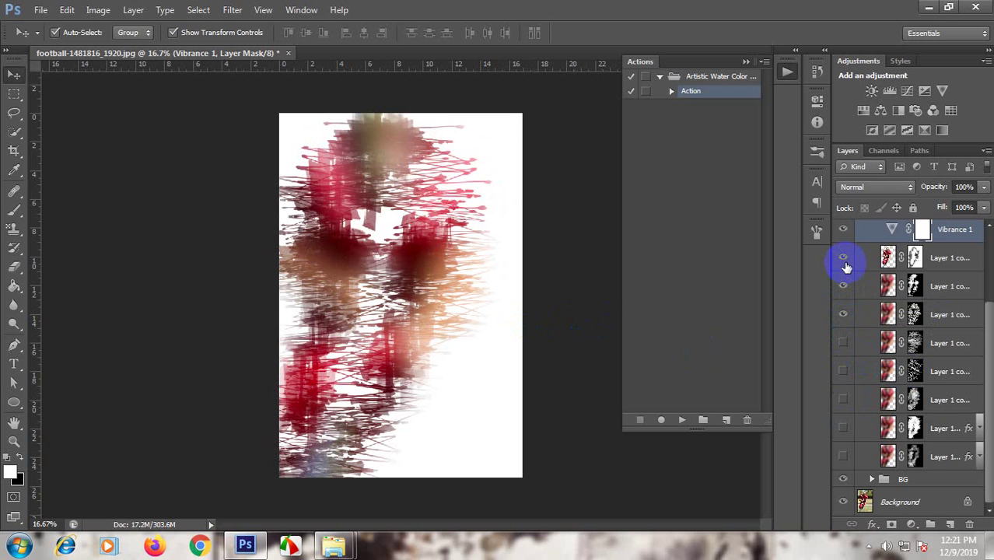
{"action": "left_click", "coordinate": [846, 259]}
{"action": "left_click", "coordinate": [845, 287]}
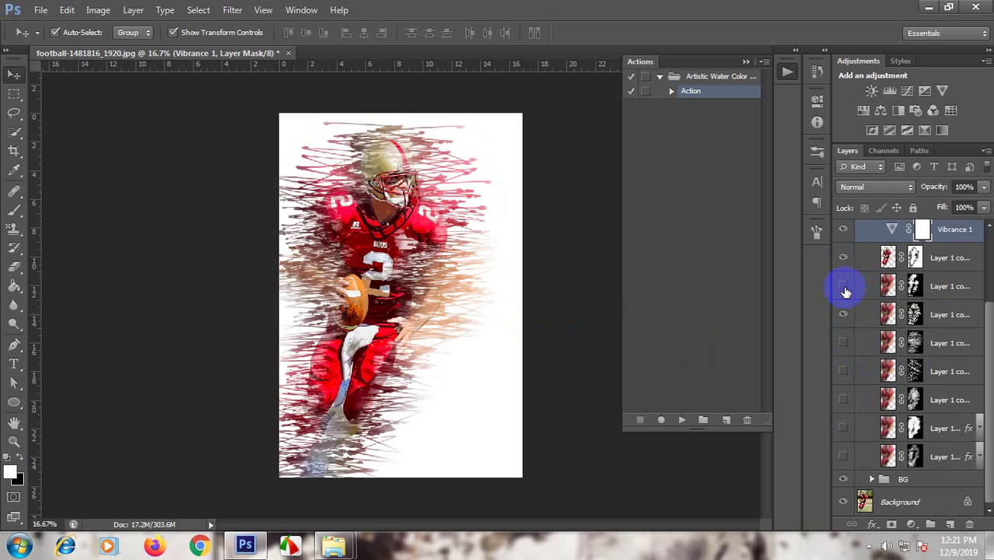
Settle on a brushy watercolor splash combination, hiding the unwanted texture variants.
{"action": "left_click", "coordinate": [844, 315]}
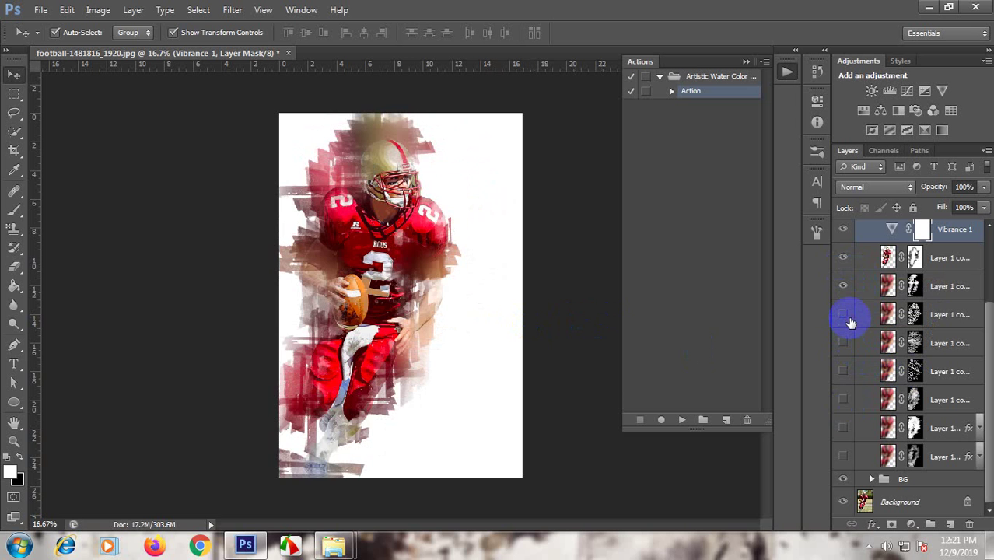
{"action": "left_click", "coordinate": [845, 316]}
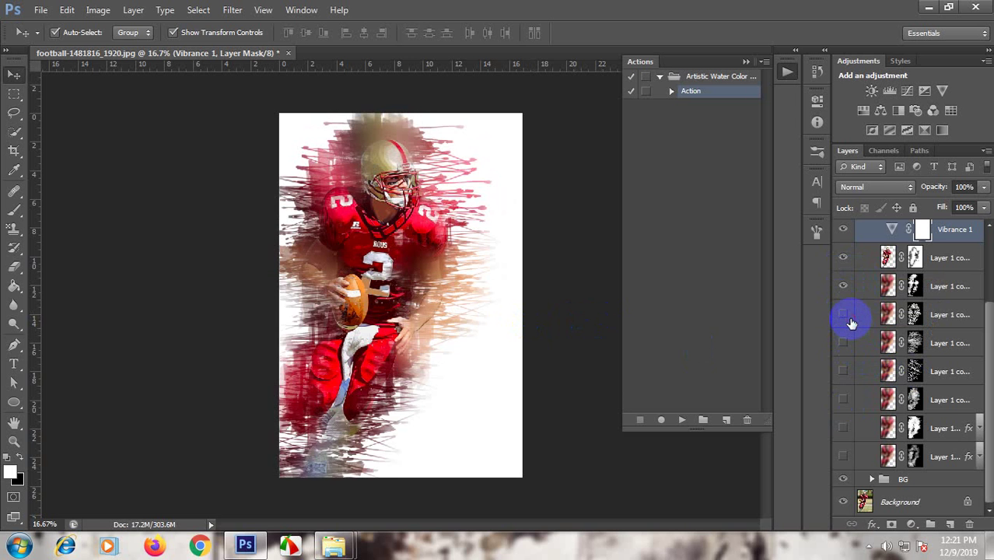
{"action": "left_click", "coordinate": [847, 317]}
{"action": "left_click", "coordinate": [844, 371]}
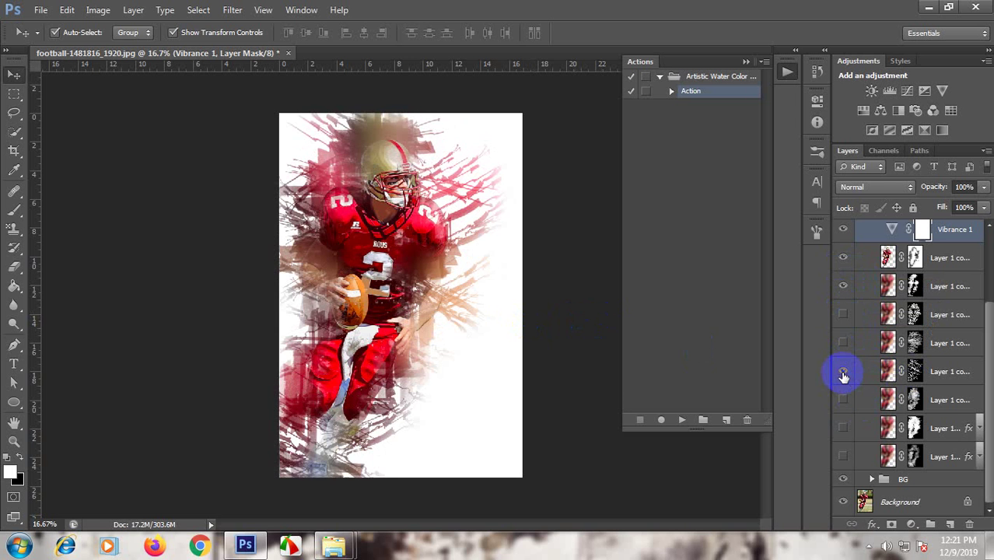
{"action": "left_click", "coordinate": [848, 401]}
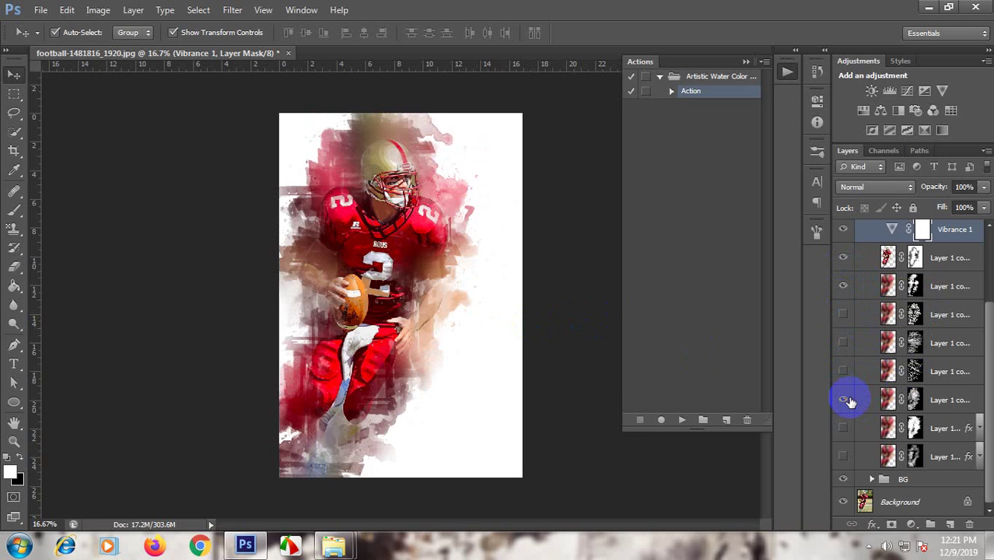
{"action": "left_click", "coordinate": [845, 400]}
{"action": "left_click", "coordinate": [844, 458]}
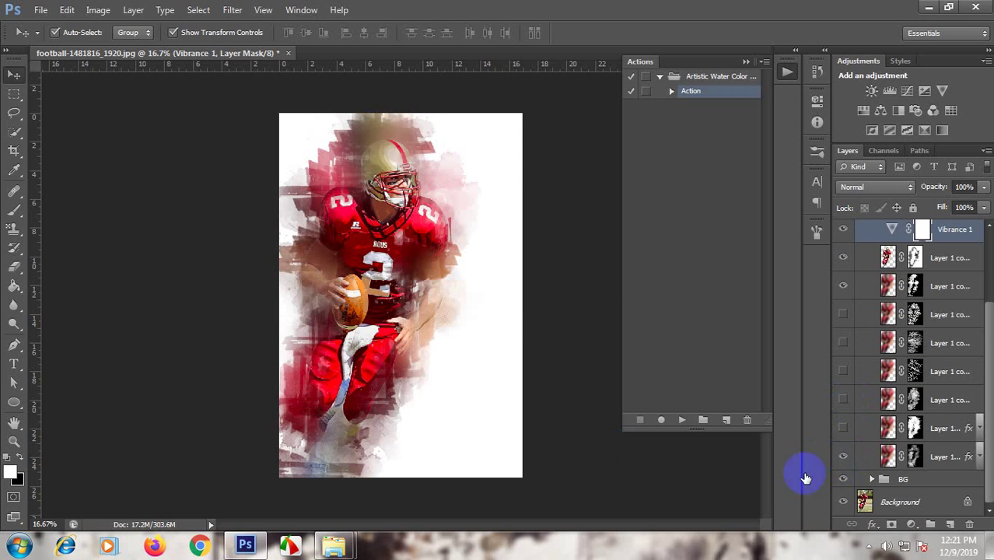
{"action": "scroll", "coordinate": [880, 455], "scroll_direction": "up", "scroll_amount": 4}
{"action": "scroll", "coordinate": [875, 413], "scroll_direction": "up", "scroll_amount": 1}
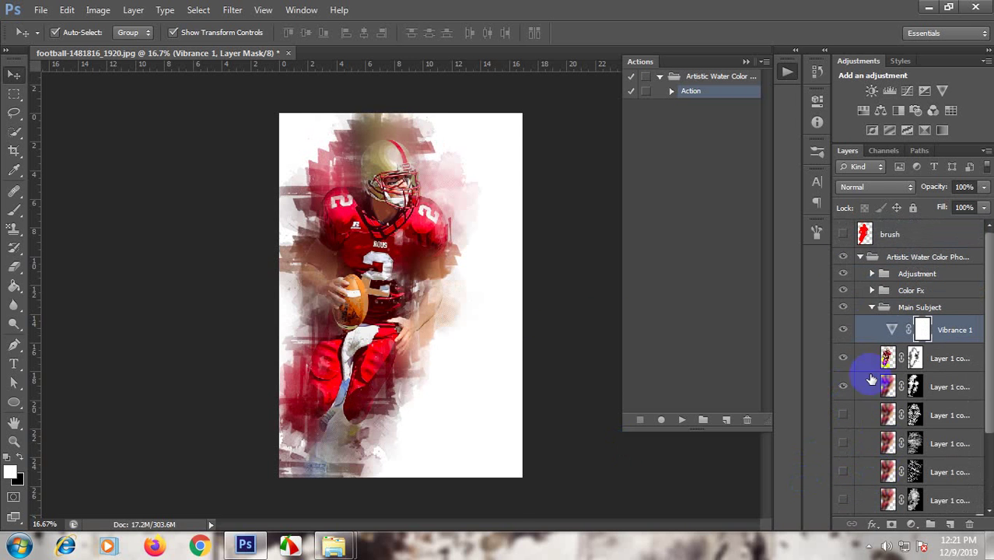
Open the Color Fx group and preview, then hide, the Hue/Sat and Curves 4 variants.
{"action": "left_click", "coordinate": [873, 308]}
{"action": "left_click", "coordinate": [872, 291]}
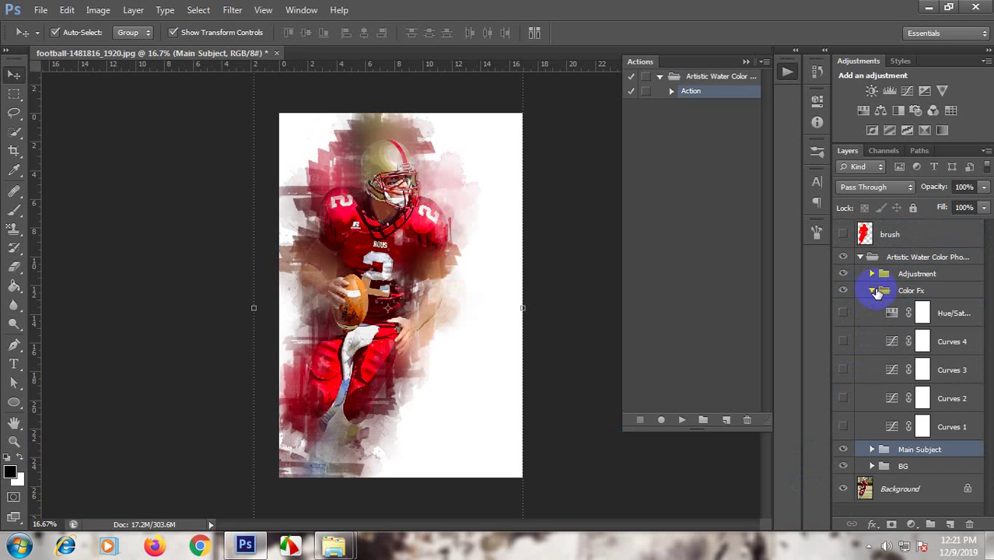
{"action": "left_click", "coordinate": [844, 313]}
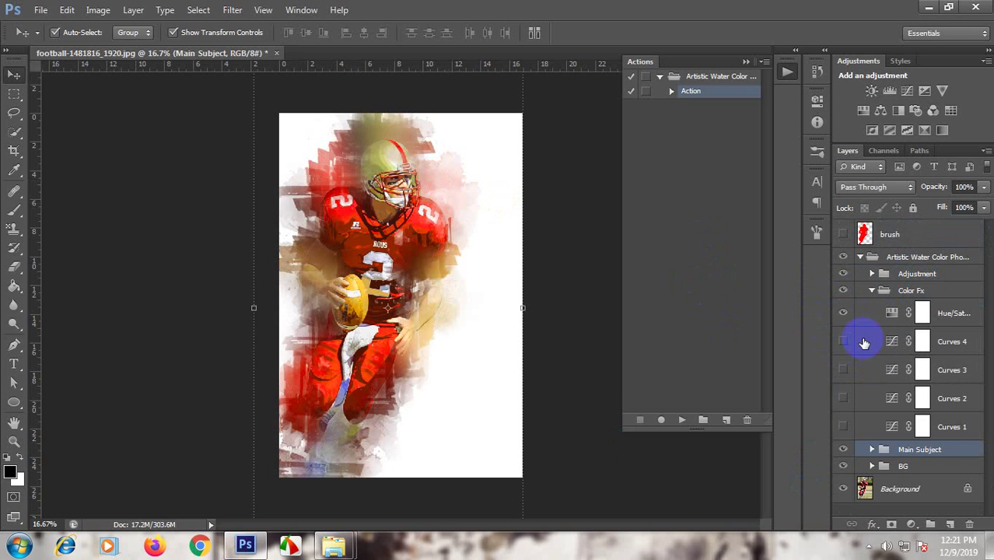
{"action": "left_click", "coordinate": [843, 313]}
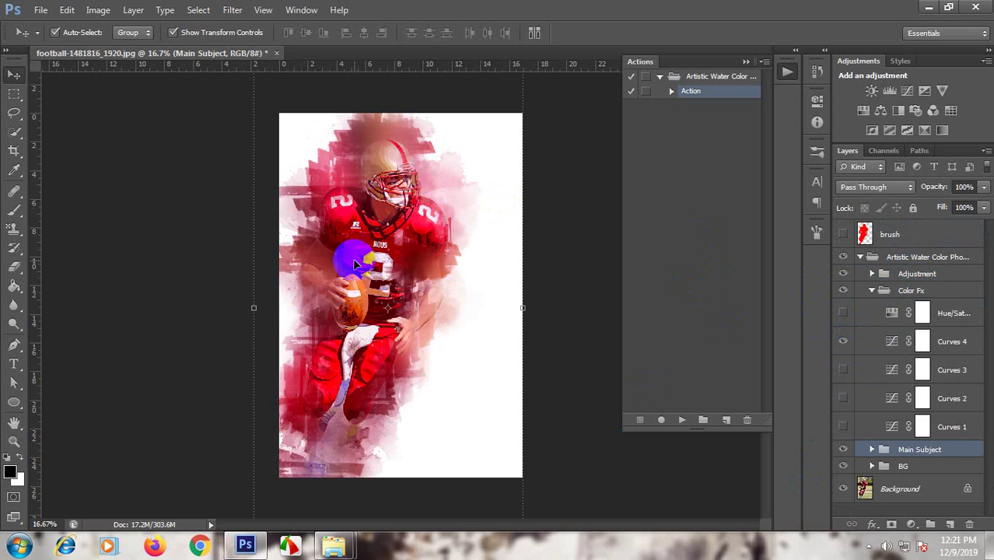
{"action": "left_click", "coordinate": [844, 343]}
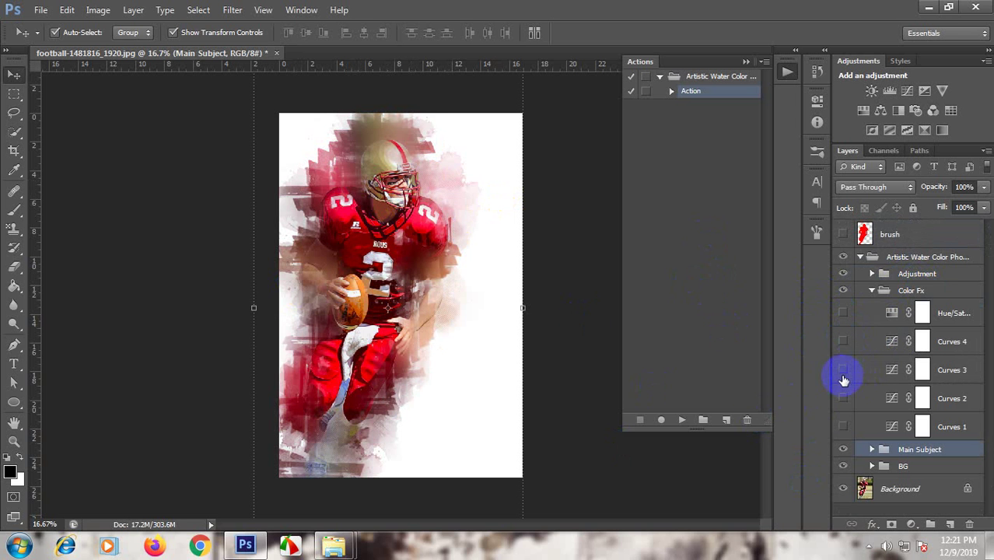
Cycle through olive Curves 3, brown Curves 2 and magenta Curves 1, leaving all hidden.
{"action": "left_click", "coordinate": [843, 369]}
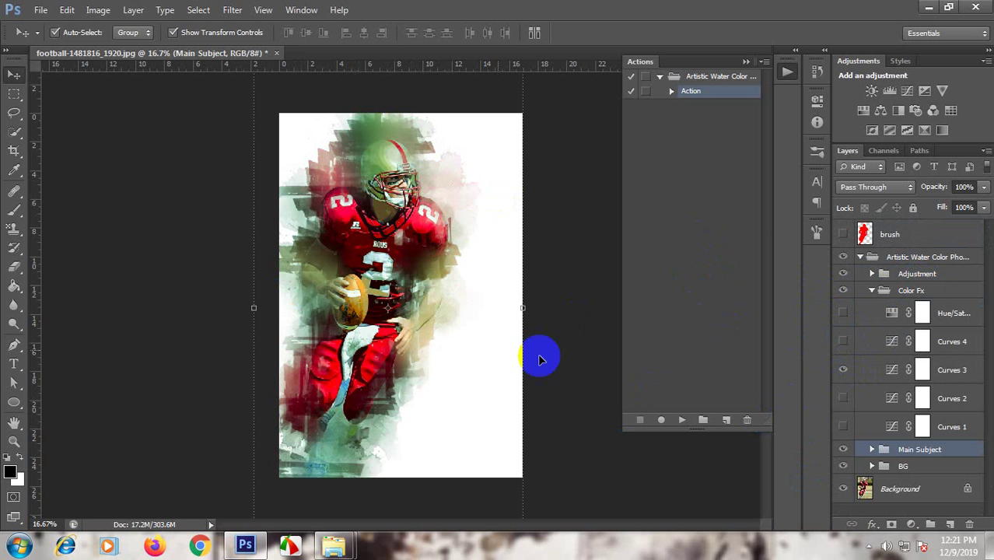
{"action": "left_click", "coordinate": [843, 369]}
{"action": "left_click", "coordinate": [844, 398]}
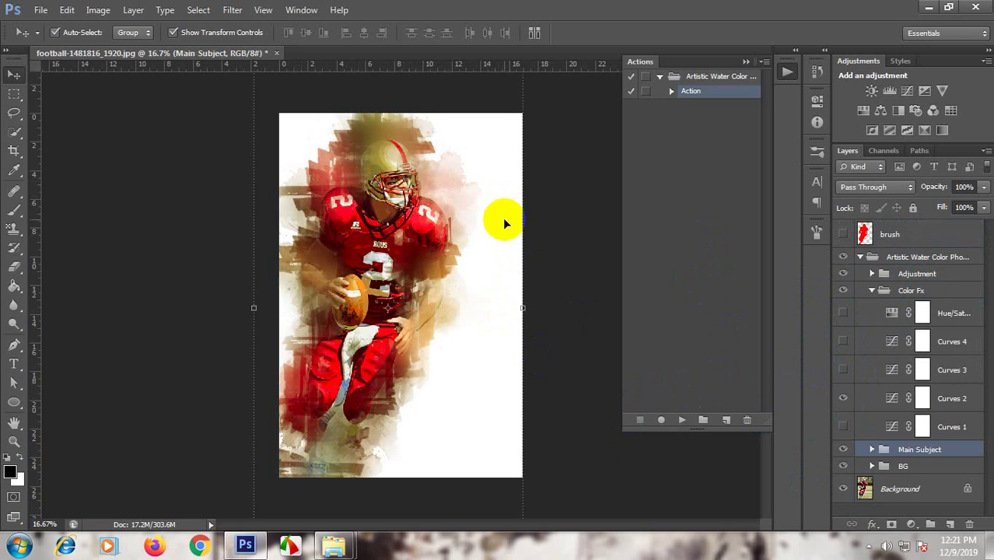
{"action": "left_click", "coordinate": [843, 398]}
{"action": "left_click", "coordinate": [843, 426]}
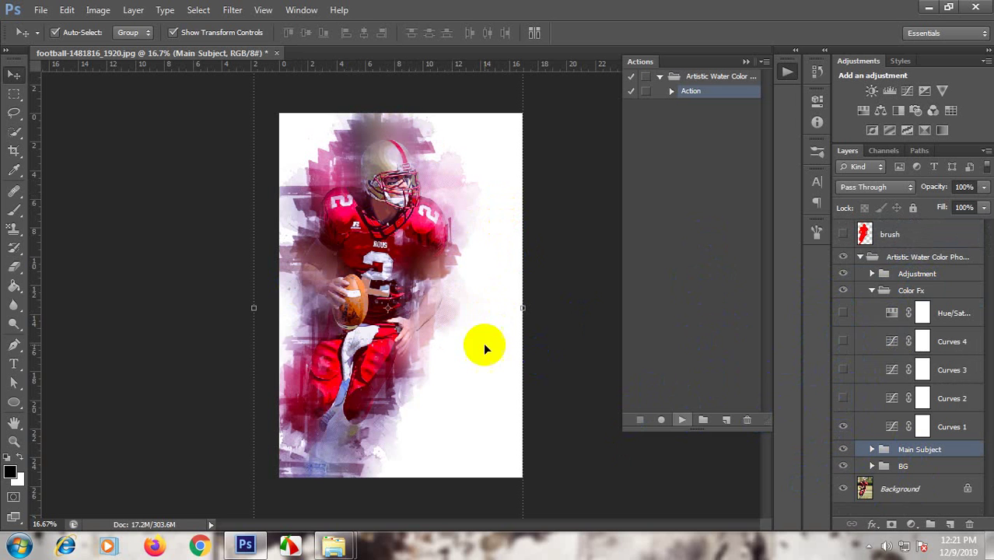
{"action": "left_click", "coordinate": [844, 426]}
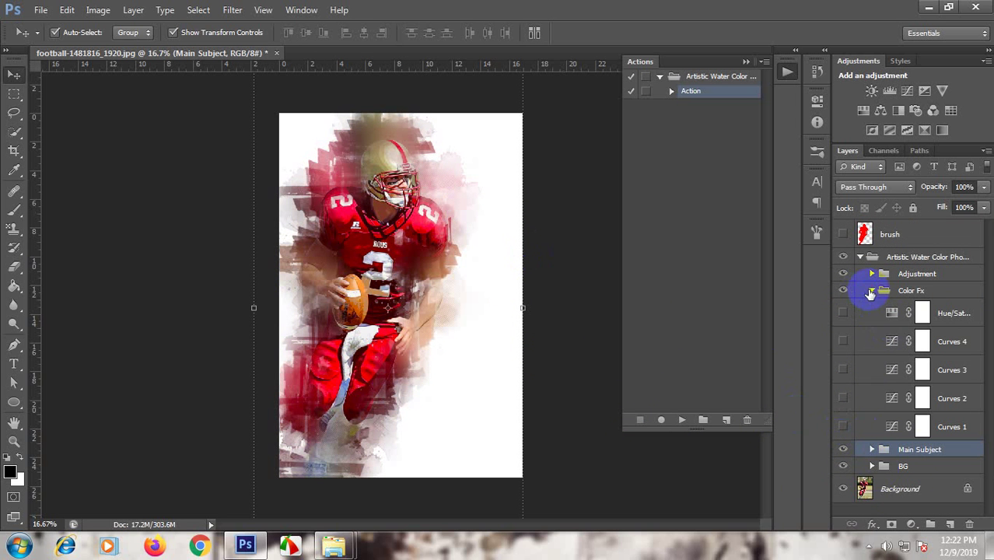
{"action": "left_click", "coordinate": [872, 290]}
Preview Black & White then hide it, and set Color Balance Cyan–Red midtones to +42.
{"action": "left_click", "coordinate": [872, 274]}
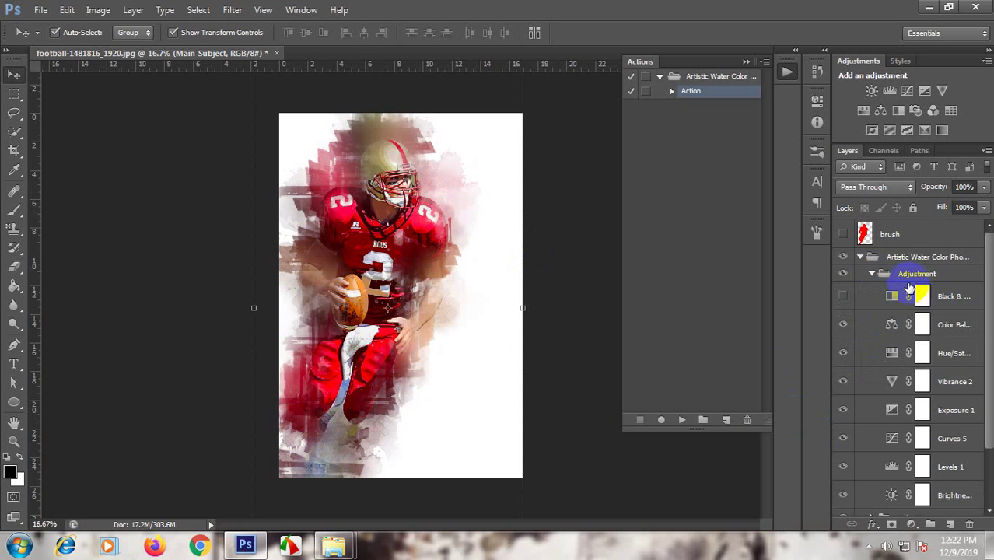
{"action": "left_click", "coordinate": [844, 296]}
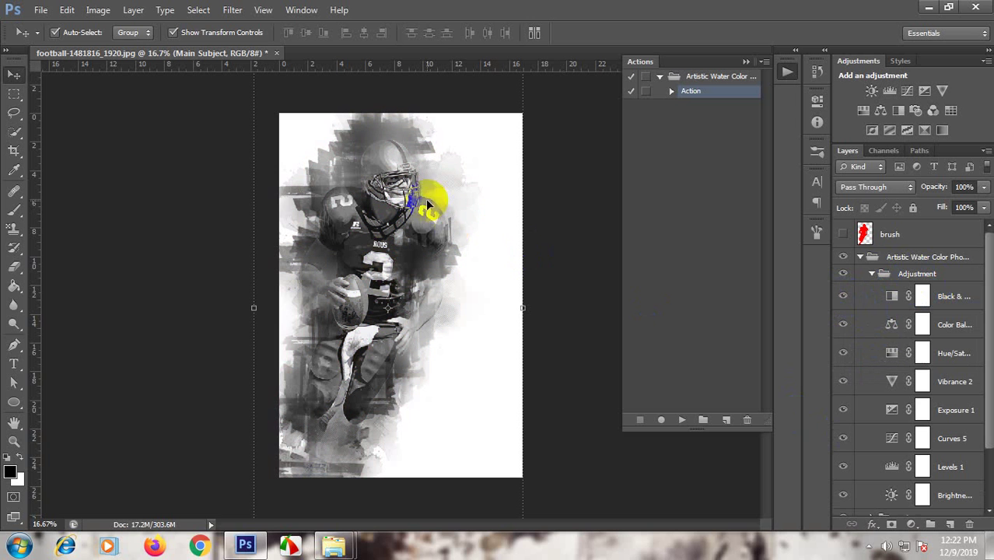
{"action": "left_click", "coordinate": [842, 296]}
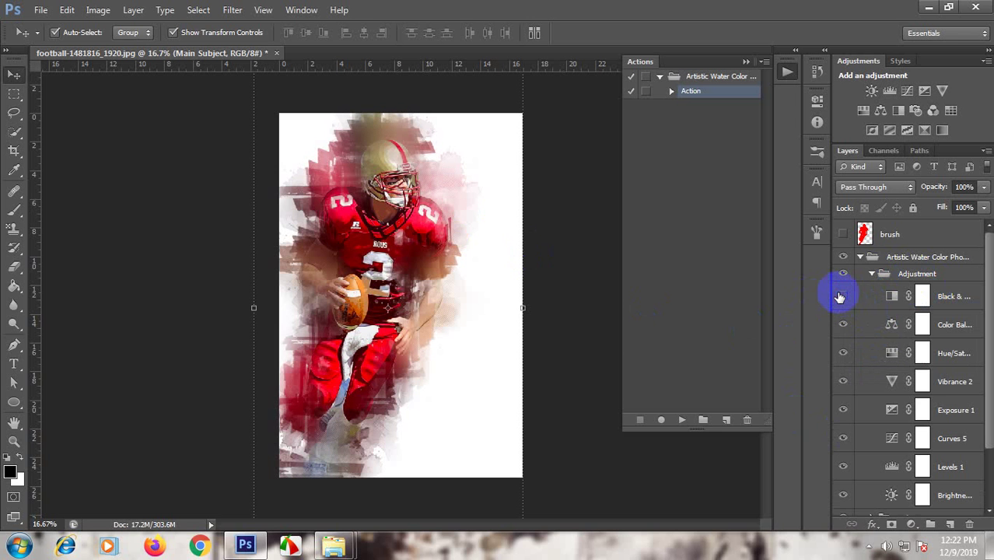
{"action": "double_click", "coordinate": [892, 326]}
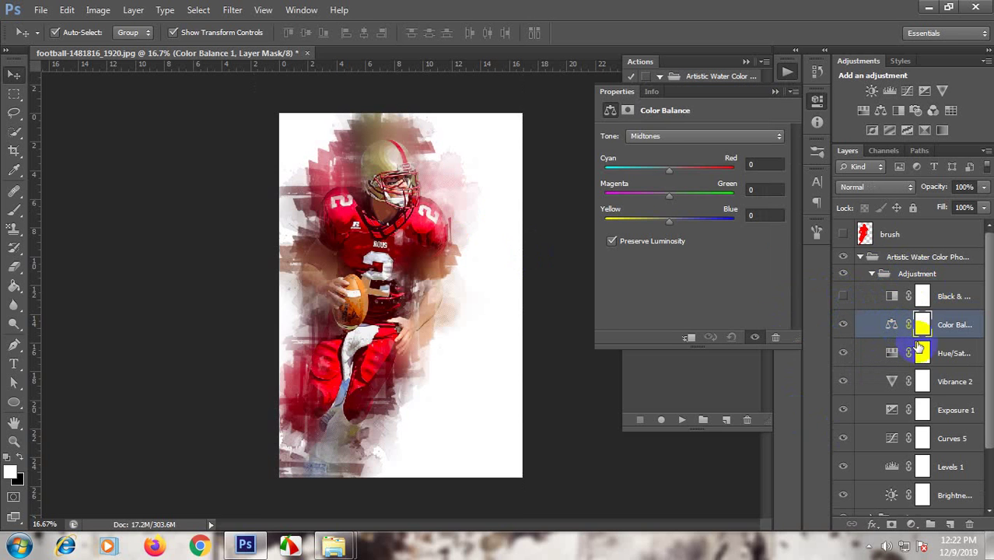
{"action": "mouse_move", "coordinate": [672, 174]}
{"action": "left_mouse_down"}
{"action": "mouse_move", "coordinate": [698, 176]}
{"action": "mouse_move", "coordinate": [652, 195]}
{"action": "mouse_move", "coordinate": [708, 195]}
{"action": "mouse_move", "coordinate": [681, 195]}
{"action": "mouse_move", "coordinate": [643, 218]}
{"action": "mouse_move", "coordinate": [691, 220]}
{"action": "left_mouse_up"}
Set the Hue/Saturation adjustment layer to Hue +2 and Saturation -14.
{"action": "left_click", "coordinate": [775, 92]}
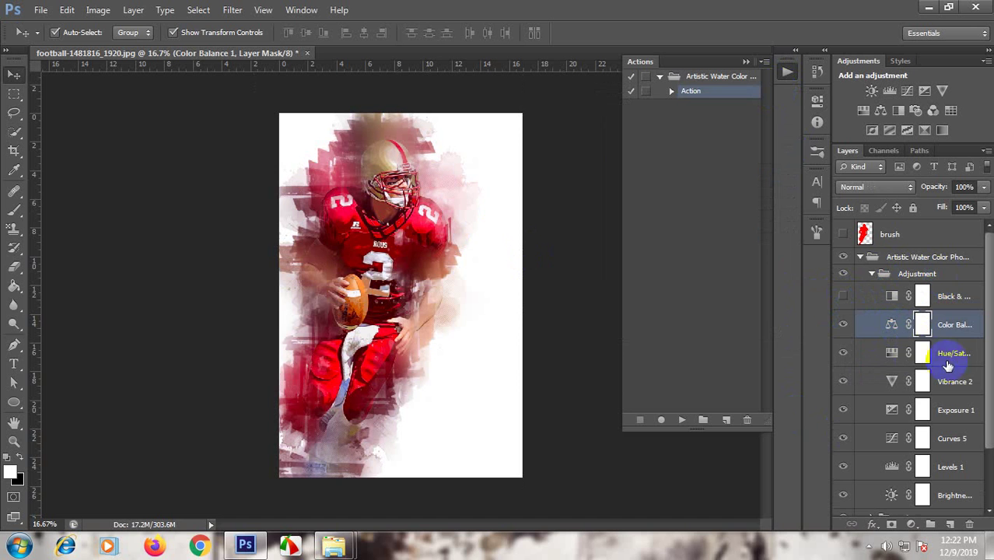
{"action": "double_click", "coordinate": [891, 352]}
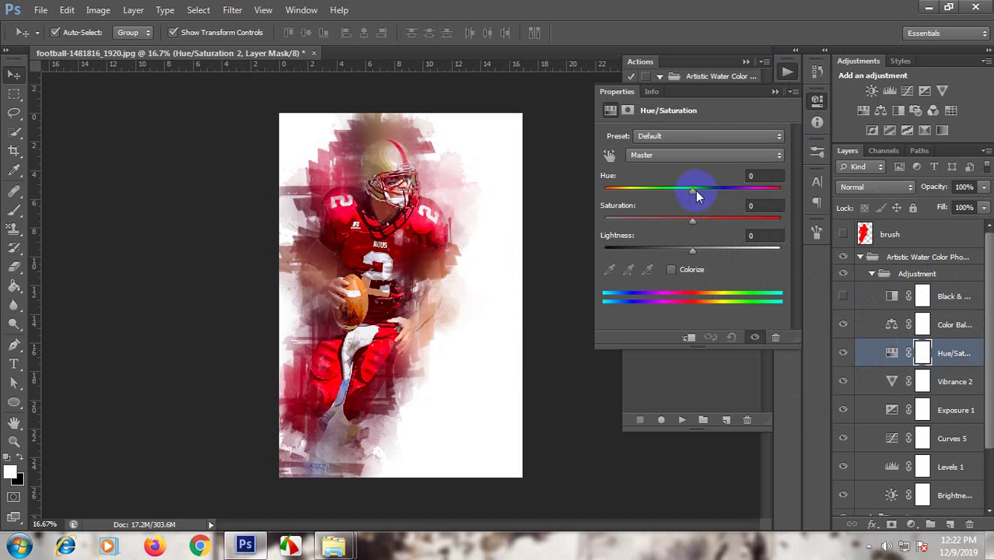
{"action": "mouse_move", "coordinate": [693, 189]}
{"action": "left_mouse_down"}
{"action": "mouse_move", "coordinate": [676, 193]}
{"action": "mouse_move", "coordinate": [745, 195]}
{"action": "mouse_move", "coordinate": [659, 193]}
{"action": "left_mouse_up"}
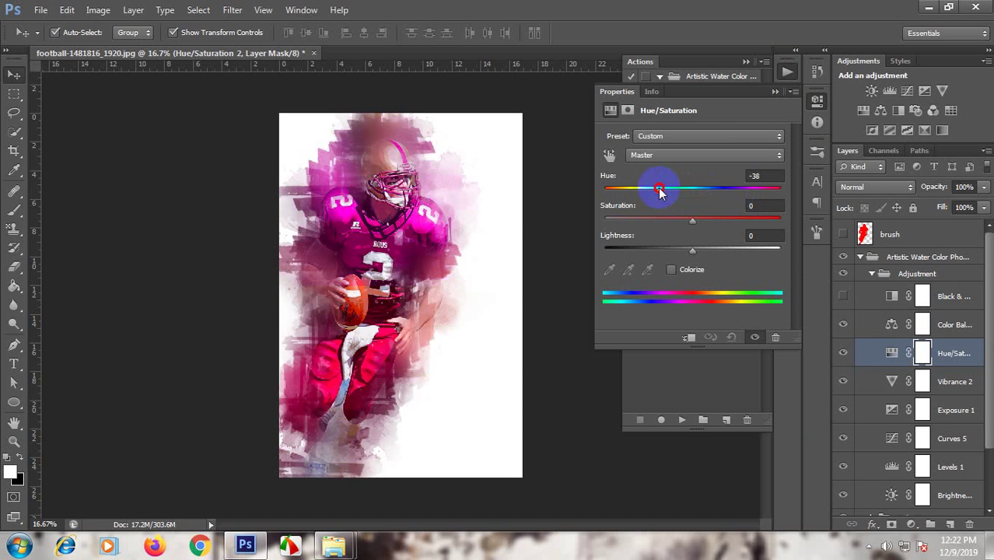
{"action": "mouse_move", "coordinate": [691, 222]}
{"action": "left_mouse_down"}
{"action": "mouse_move", "coordinate": [728, 221]}
{"action": "mouse_move", "coordinate": [679, 225]}
{"action": "mouse_move", "coordinate": [695, 199]}
{"action": "left_mouse_up"}
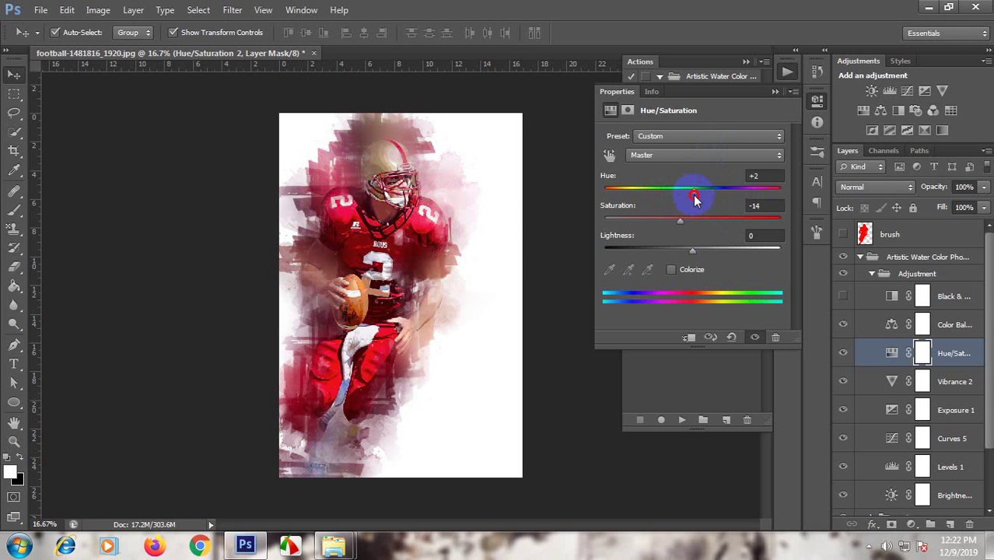
Collapse the Adjustment and Artistic Water Color groups and close football-1481816_1920.jpg.
{"action": "left_click", "coordinate": [774, 92]}
{"action": "left_click", "coordinate": [872, 274]}
{"action": "left_click", "coordinate": [860, 257]}
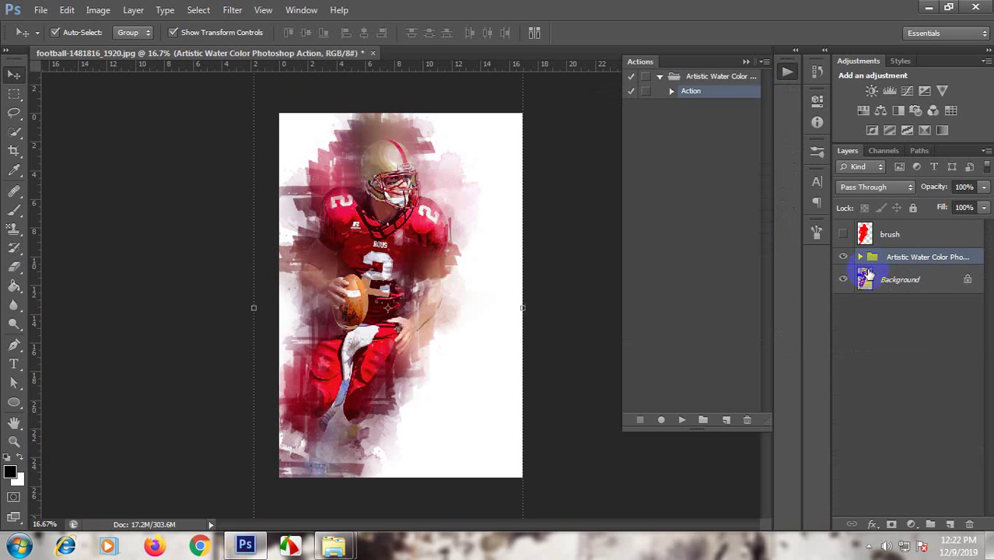
{"action": "left_click", "coordinate": [372, 54]}
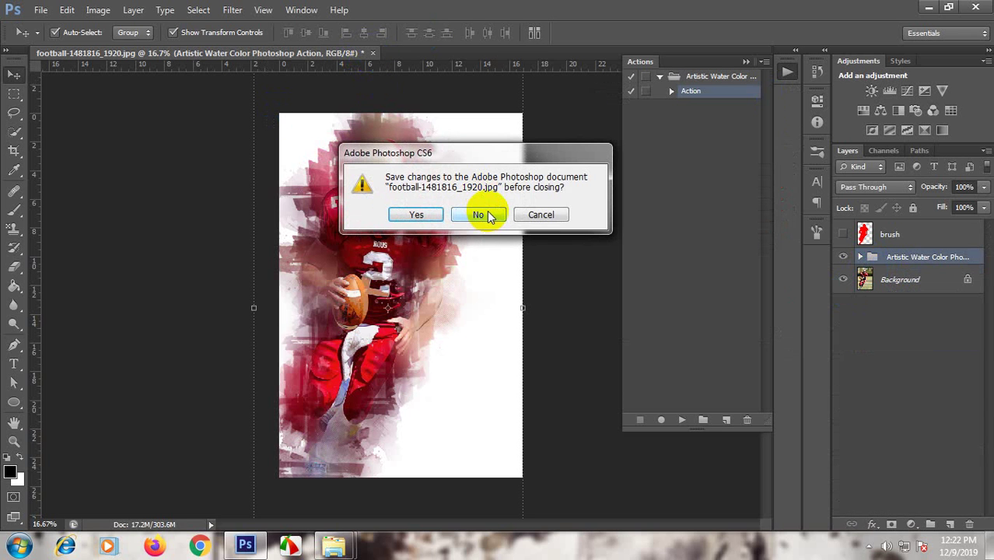